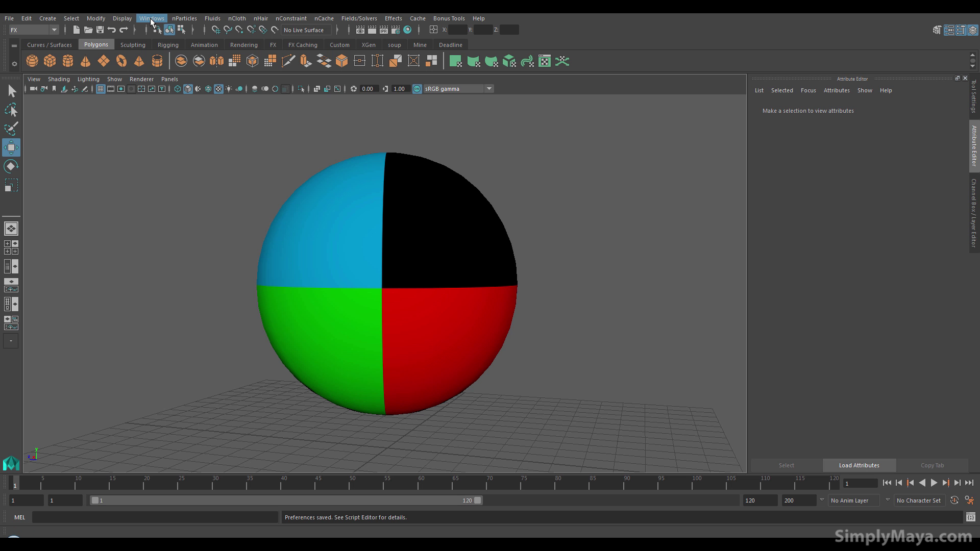
Open Maya Preferences on the Color Management category and move the window aside to reveal the sphere
left_click(152, 18)
mouse_move(175, 86)
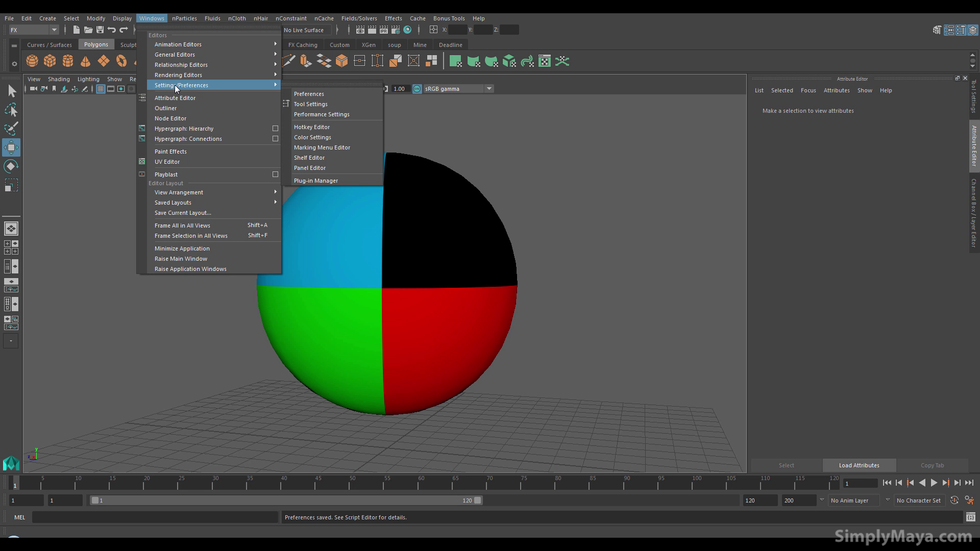
left_click(309, 94)
left_click(115, 231)
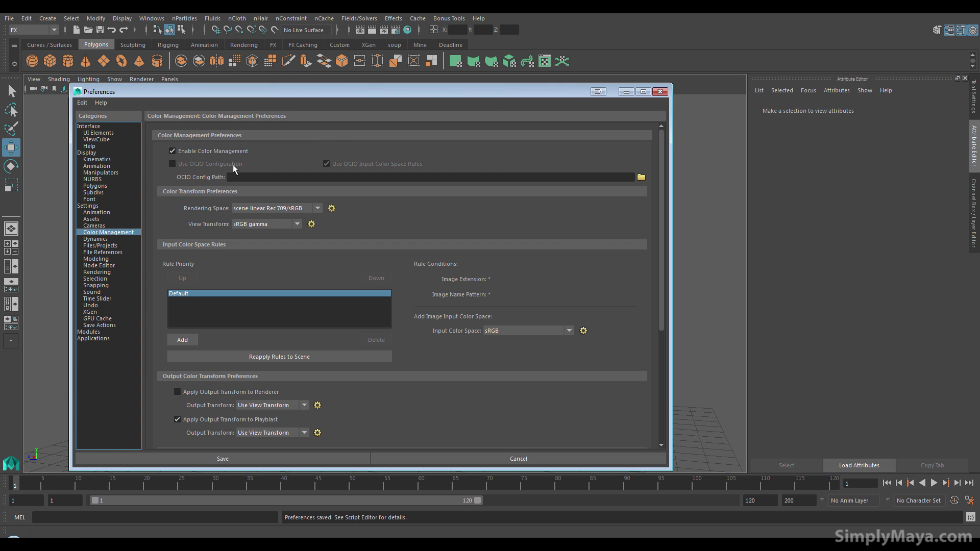
left_click_drag(293, 94, 377, 89)
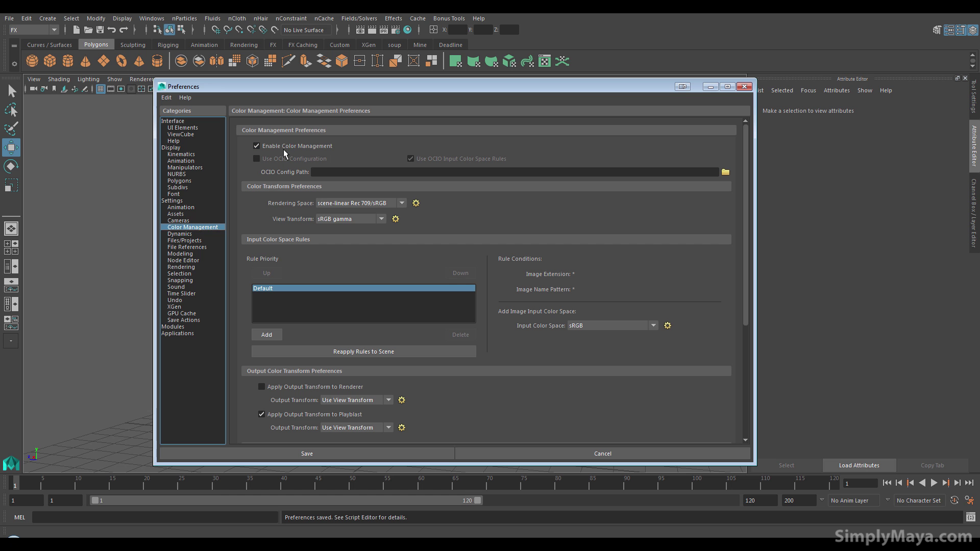
left_click_drag(345, 88, 577, 88)
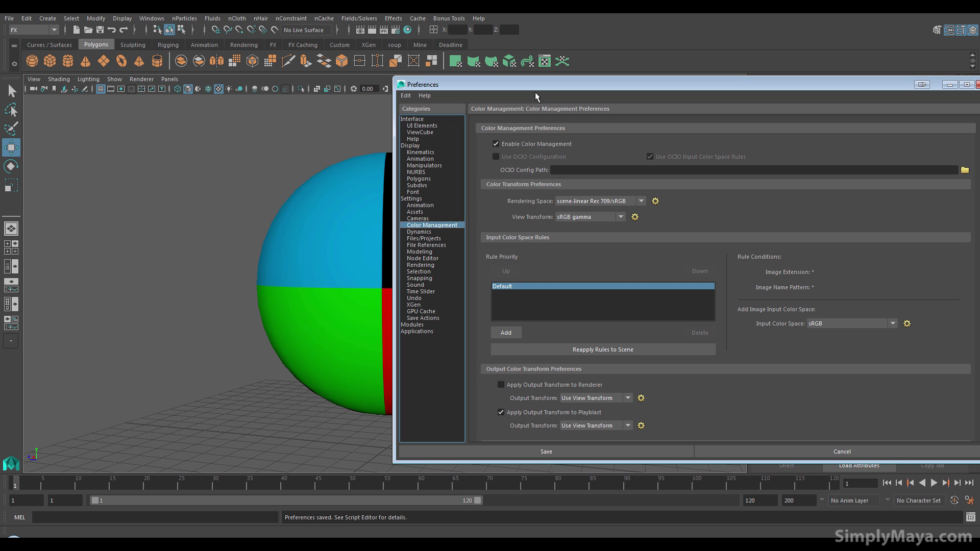
Turn color management off to compare the sphere, then re-enable it with the sRGB gamma view
left_click(513, 143)
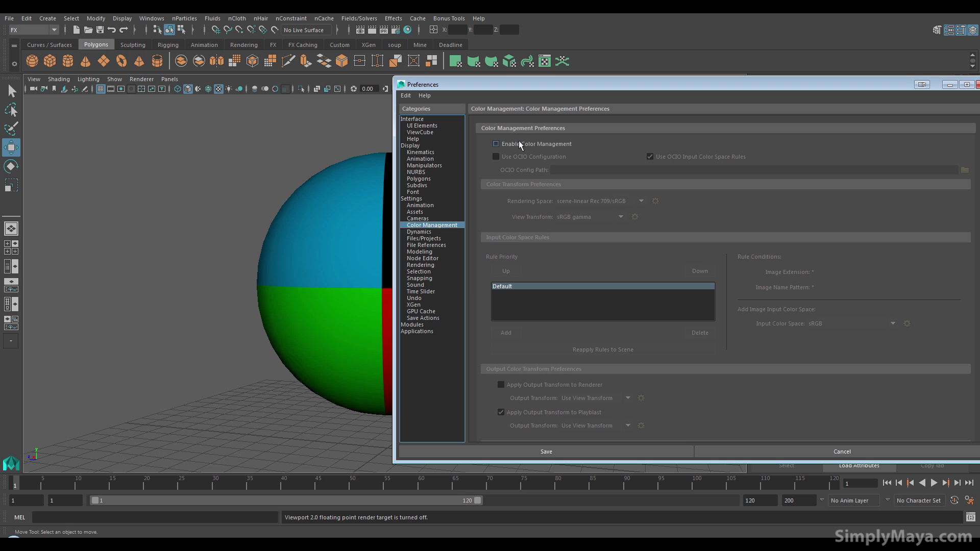
left_click_drag(568, 85, 599, 81)
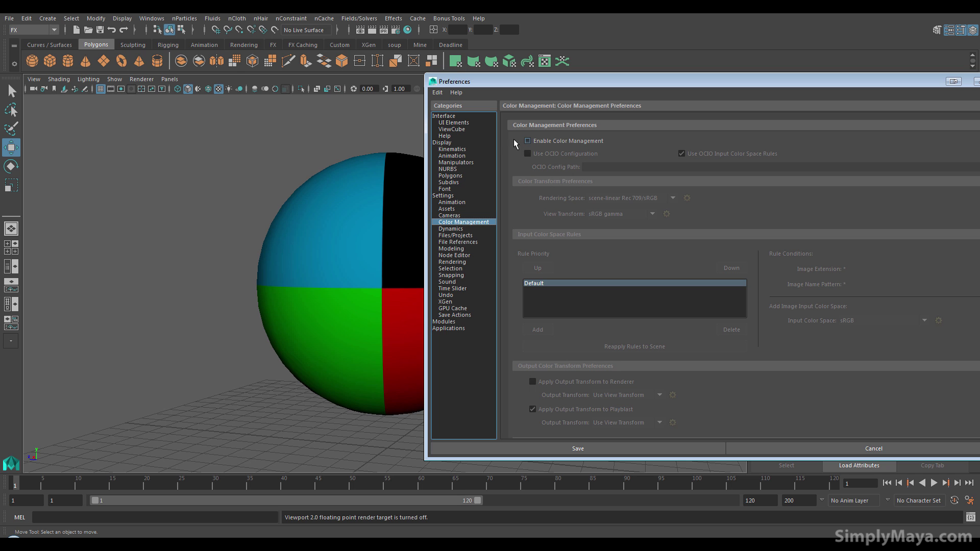
left_click(575, 138)
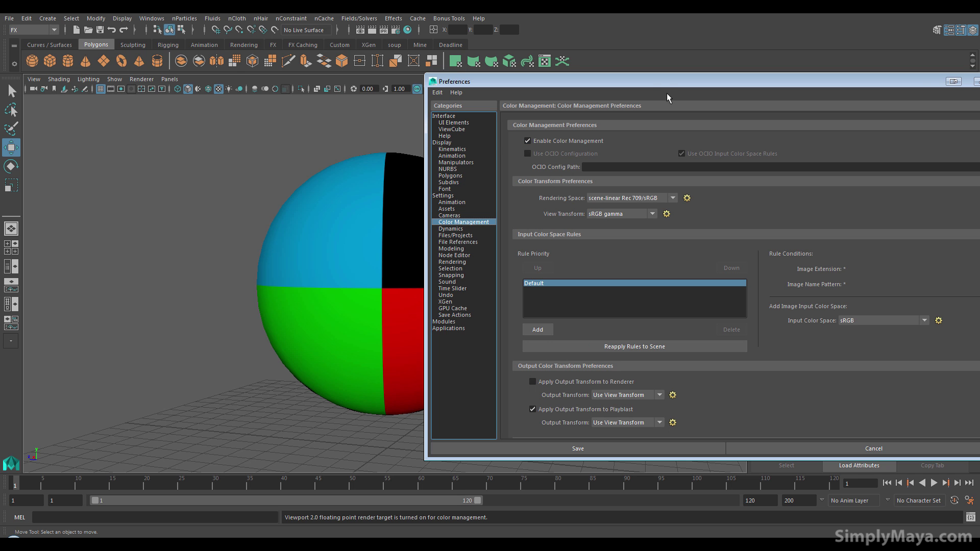
left_click_drag(668, 85, 462, 70)
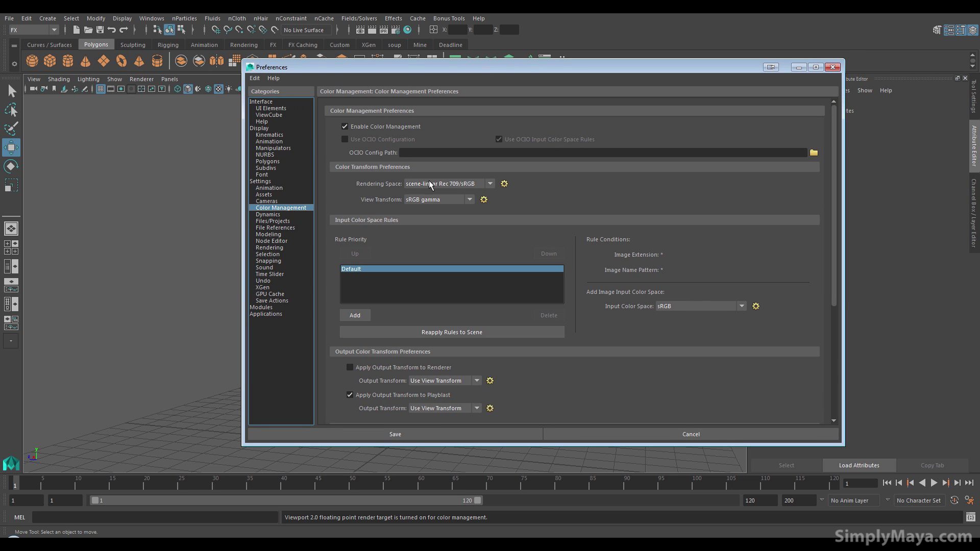
Render the current frame, minimize Preferences, and position the Render View next to the viewport sphere
left_click(372, 30)
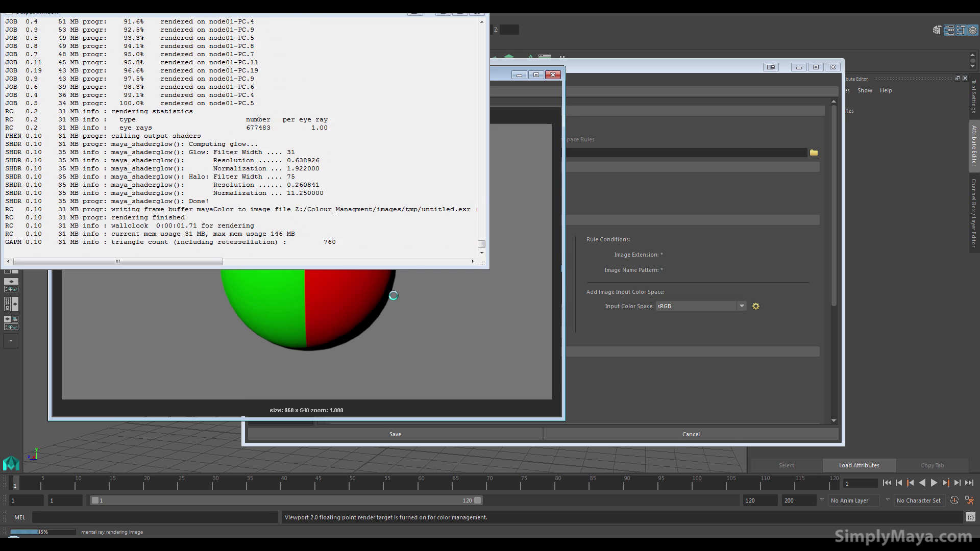
left_click(548, 151)
left_click(798, 67)
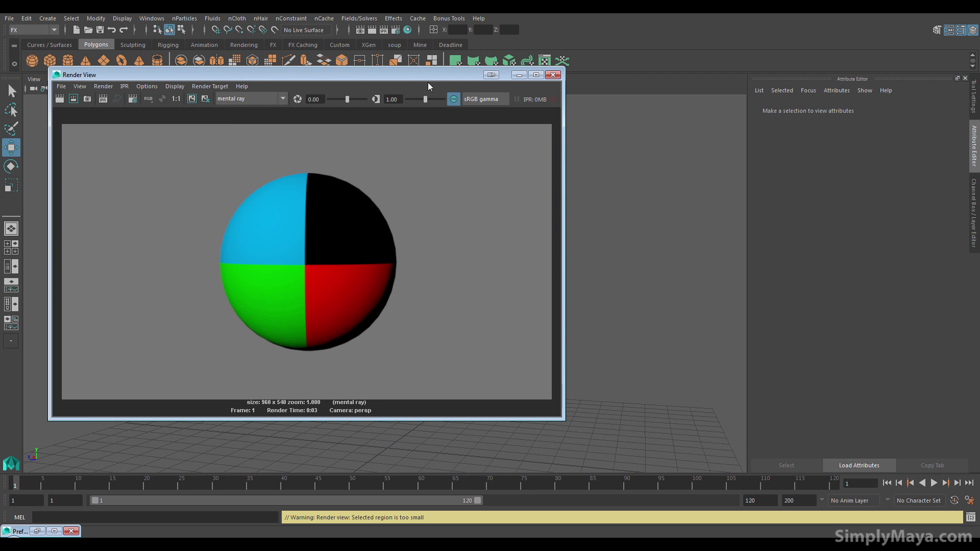
left_click_drag(373, 73, 774, 101)
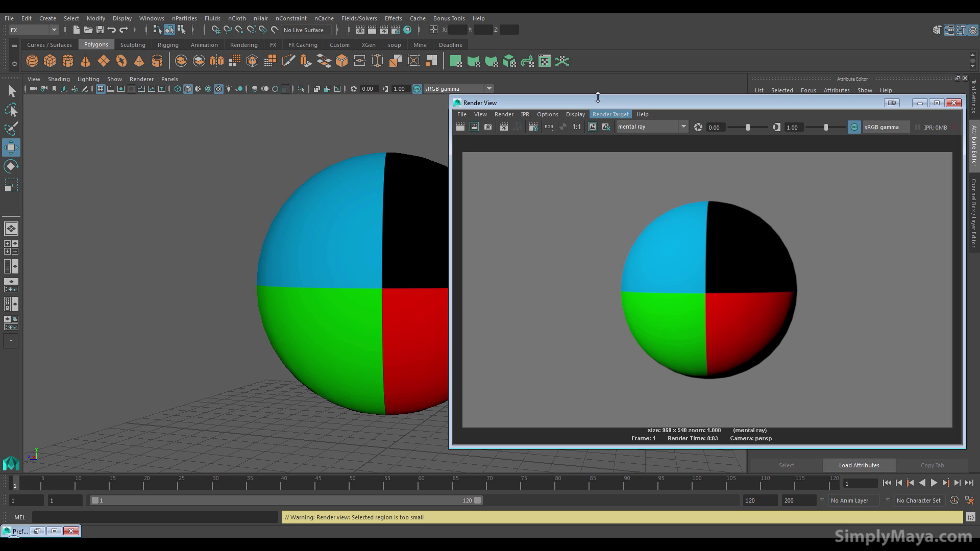
left_click_drag(586, 104, 389, 109)
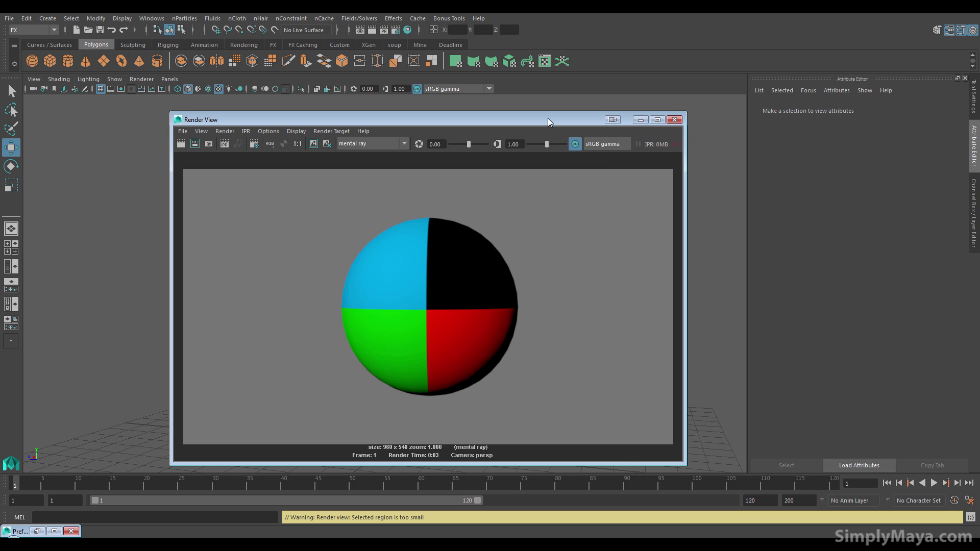
left_click_drag(548, 118, 547, 105)
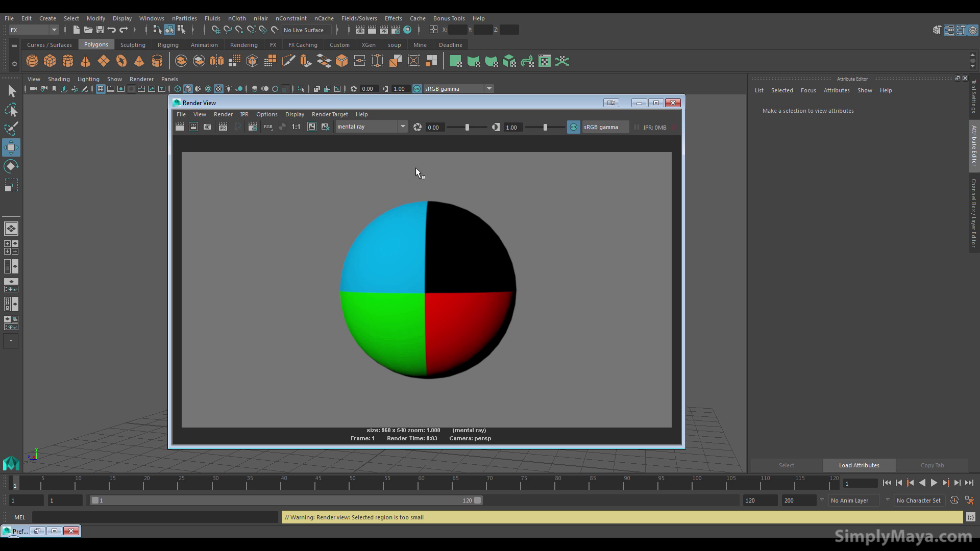
Switch the render display to Raw and back to sRGB gamma, comparing each against the viewport sphere
left_click(607, 127)
left_click(598, 186)
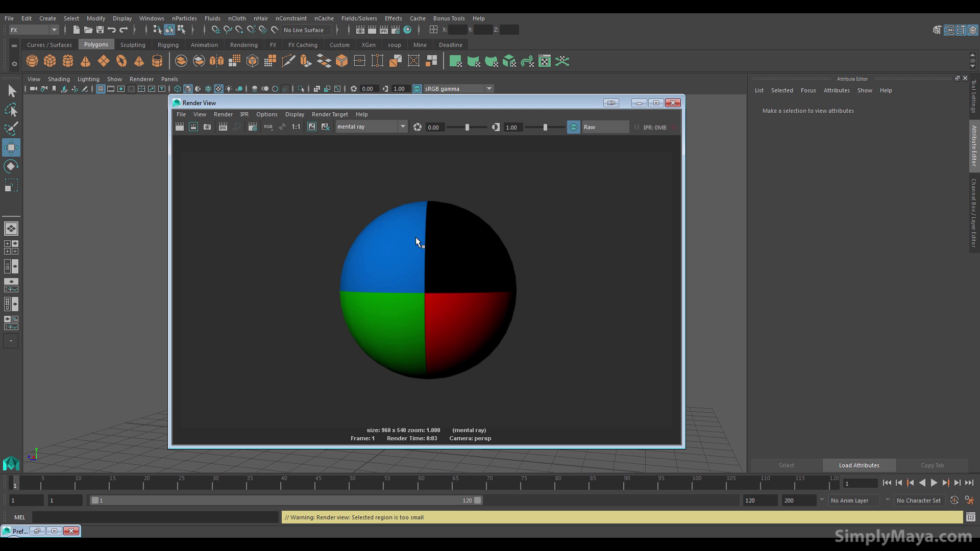
left_click_drag(434, 103, 690, 99)
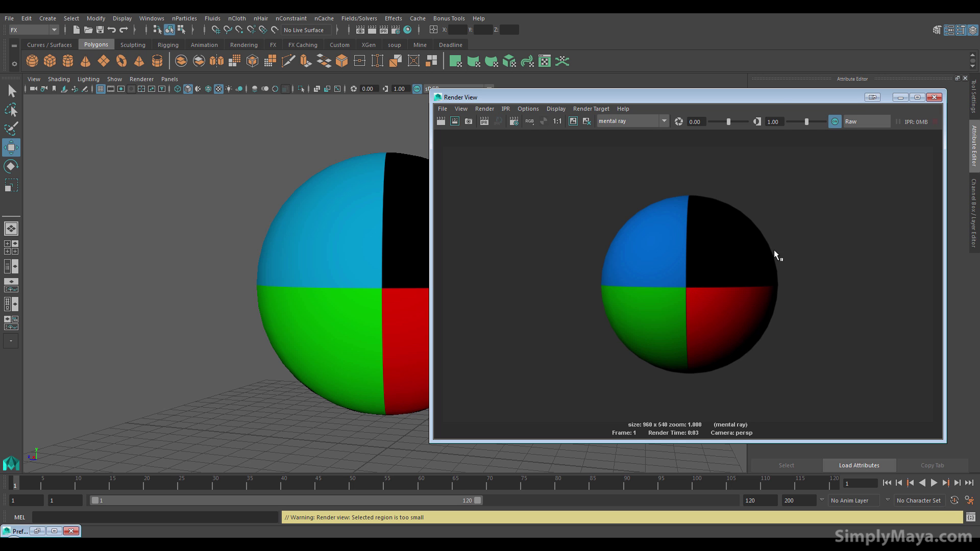
left_click_drag(776, 100, 592, 114)
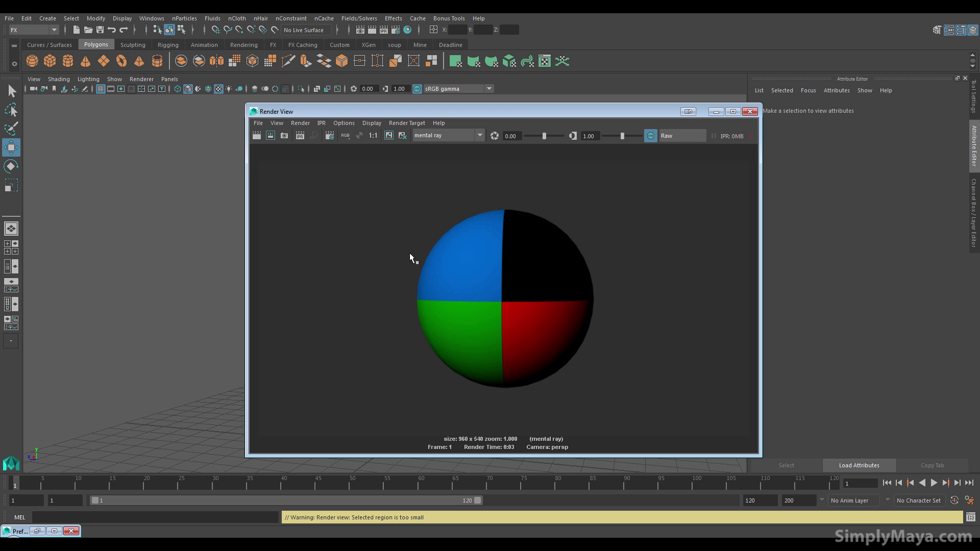
left_click(679, 137)
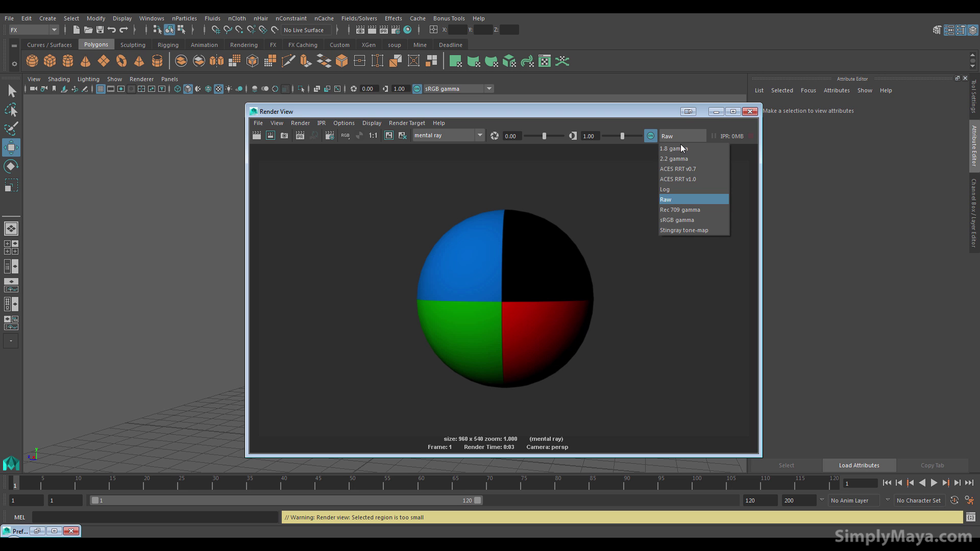
left_click(684, 220)
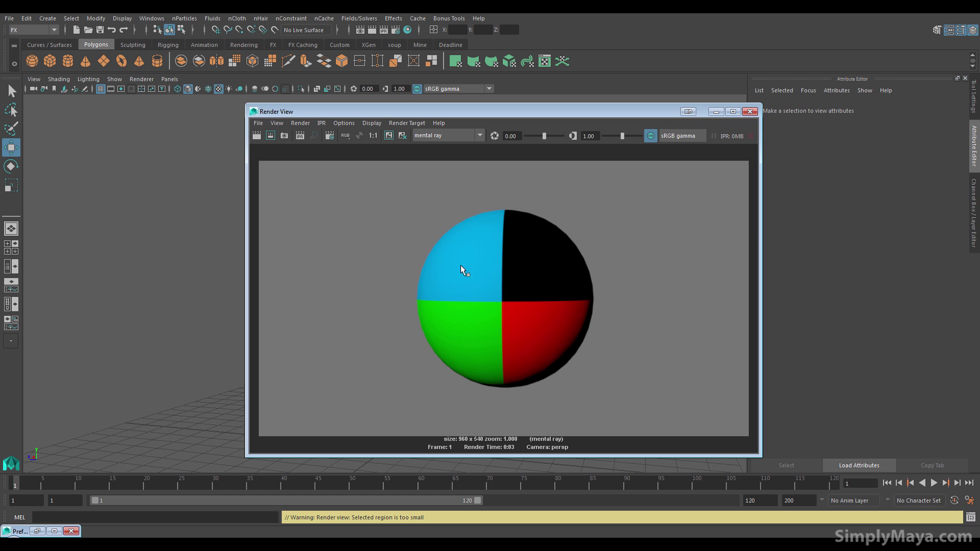
left_click_drag(545, 118, 672, 105)
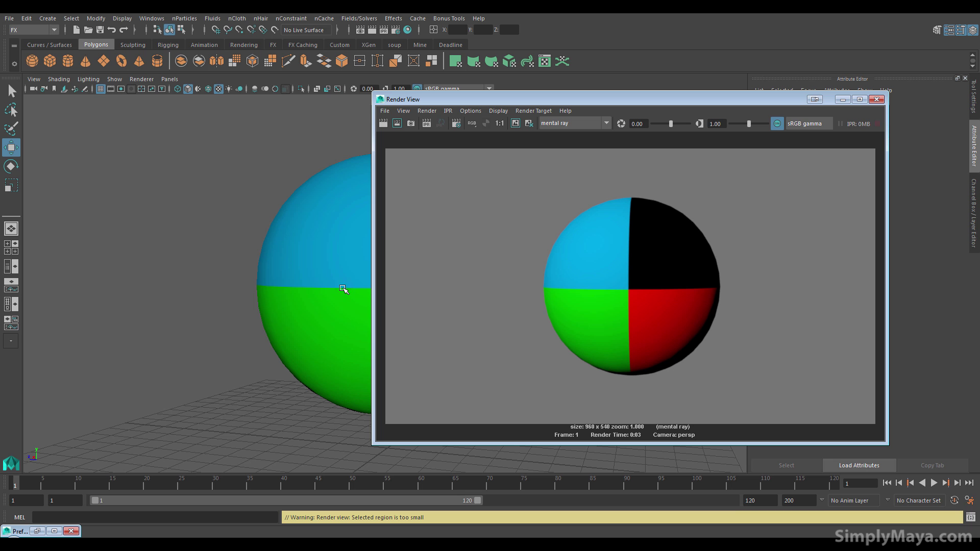
left_click_drag(592, 100, 384, 97)
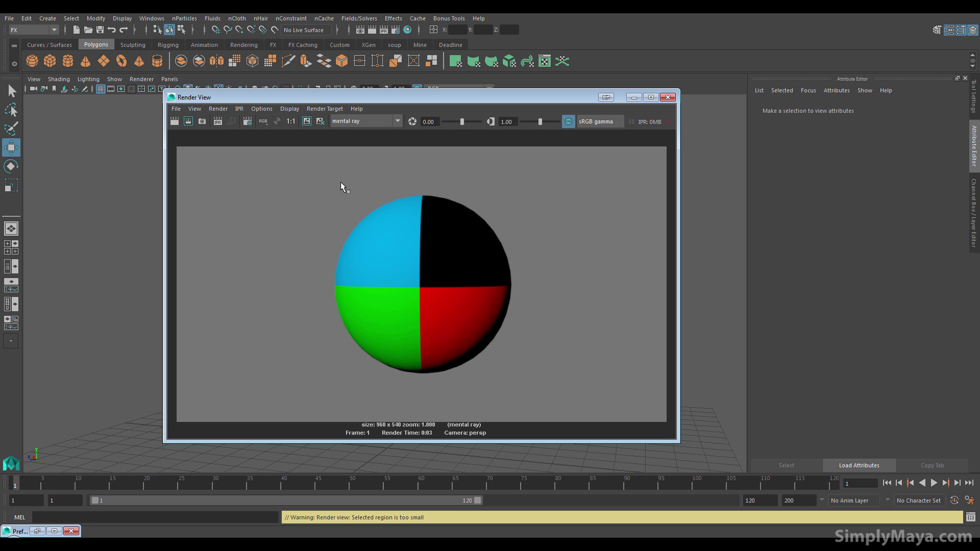
Save the rendered image over test_save_01.jpg, confirming the file replacement
left_click(175, 109)
left_click(205, 137)
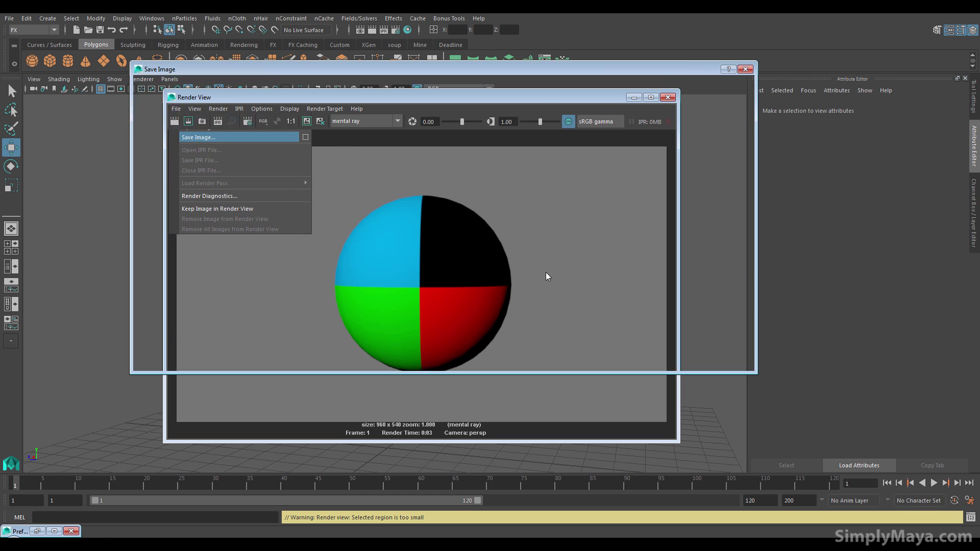
double_click(276, 121)
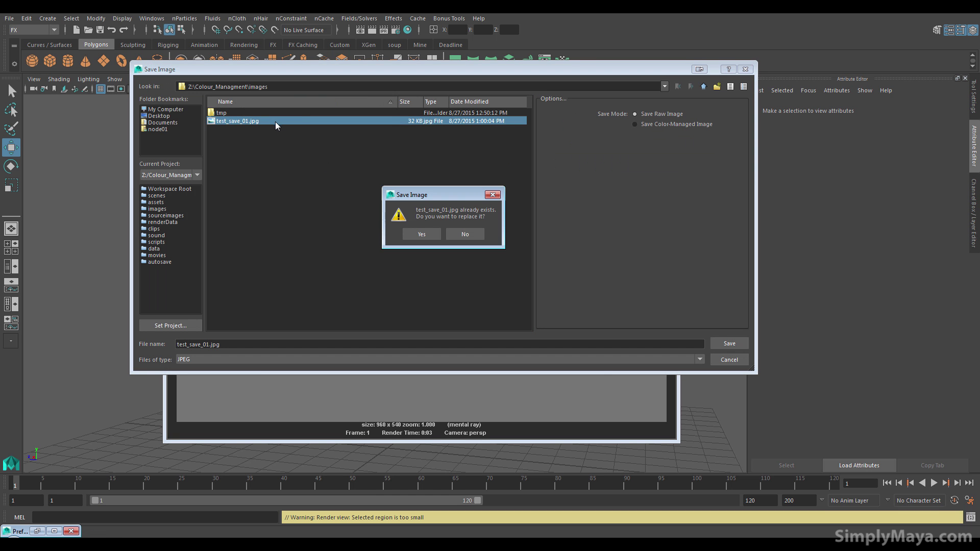
left_click(425, 236)
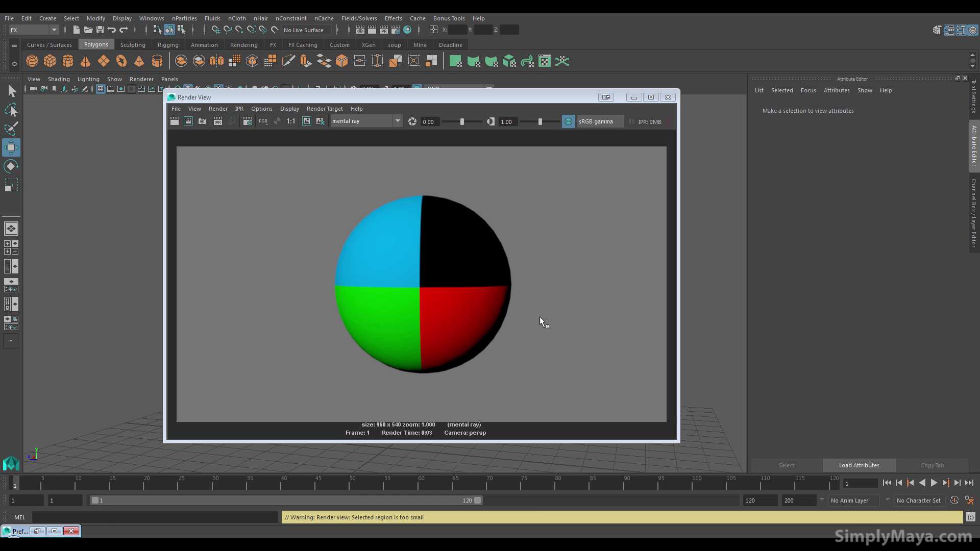
In Photoshop, open test_save_01.jpg from the project's images folder
left_click(534, 536)
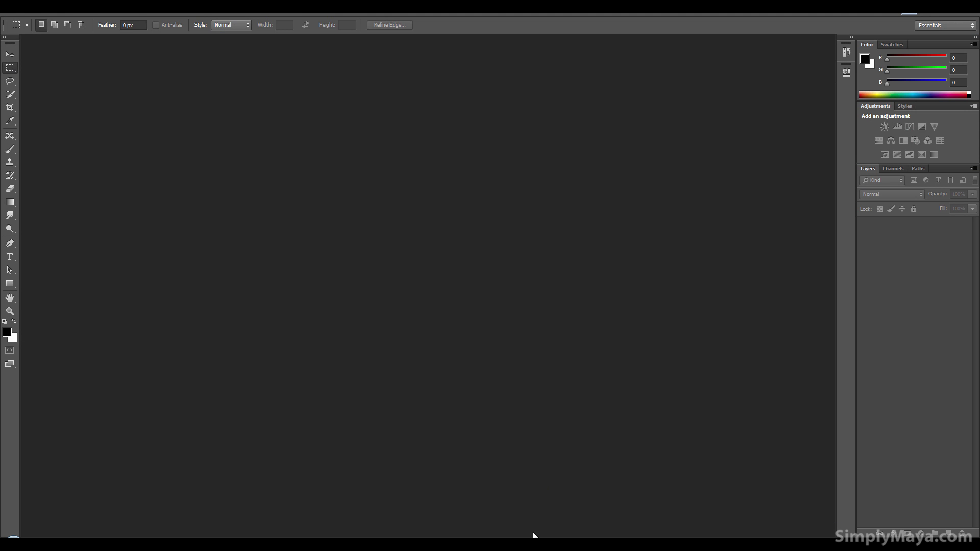
left_click(32, 7)
left_click(46, 28)
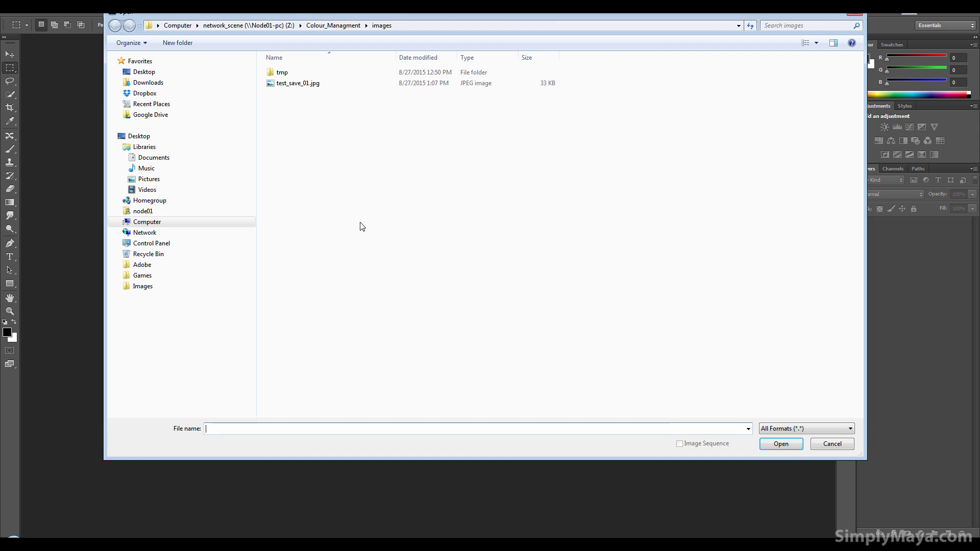
left_click(308, 84)
double_click(309, 84)
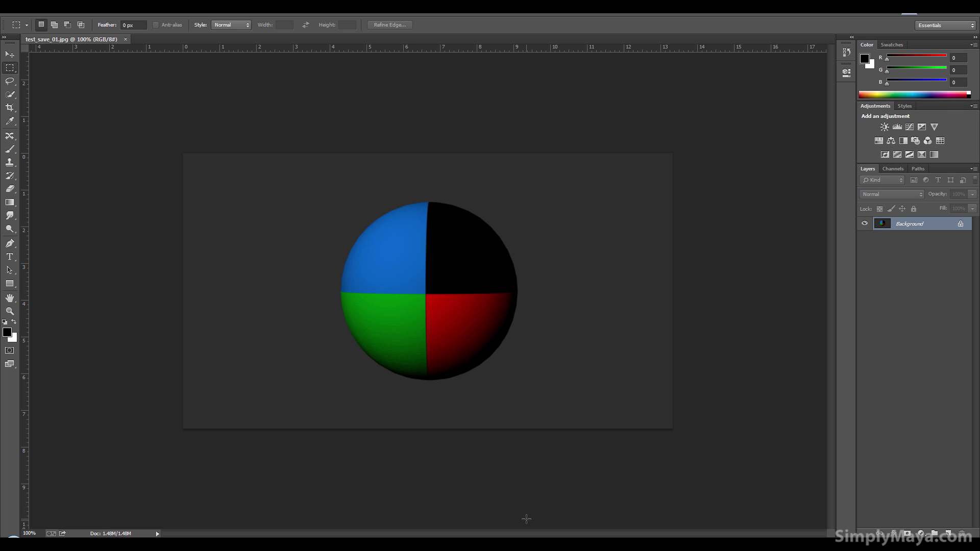
Back in Maya, set the Save Image Options save mode to Save Raw Image and close the dialog
left_click(15, 532)
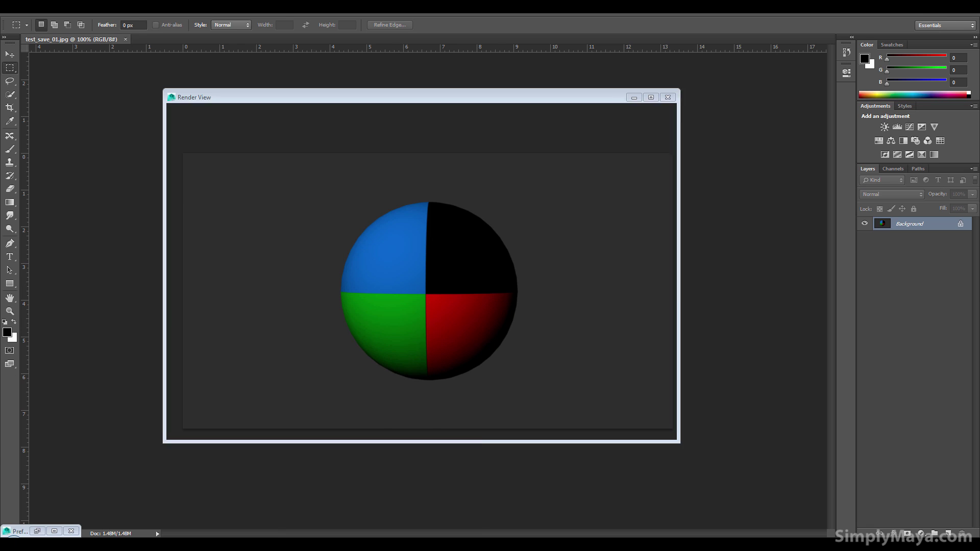
left_click(176, 110)
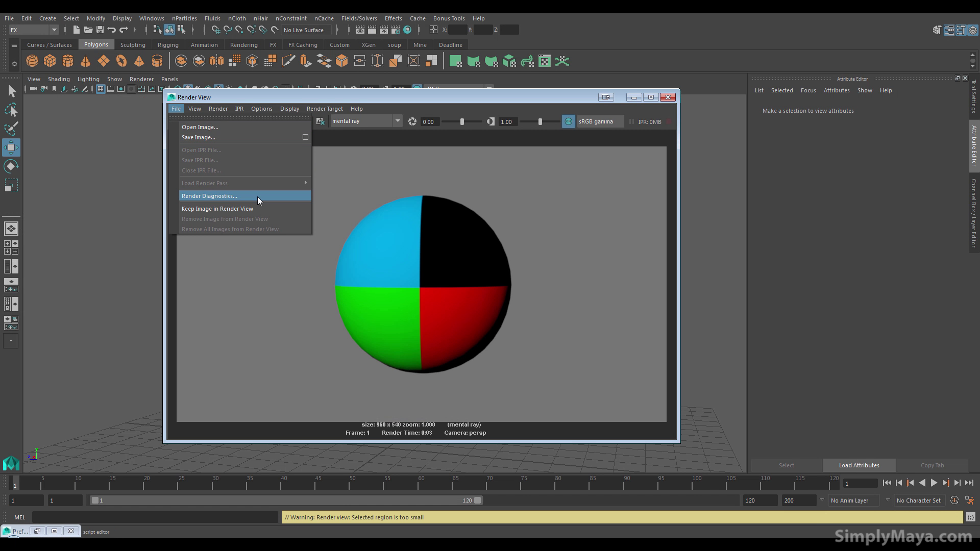
left_click(305, 138)
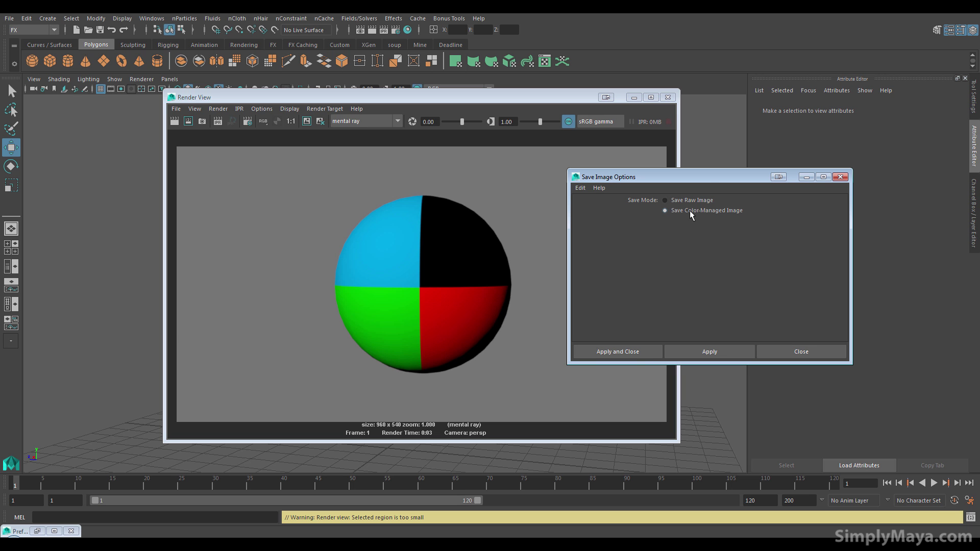
left_click_drag(706, 180, 599, 149)
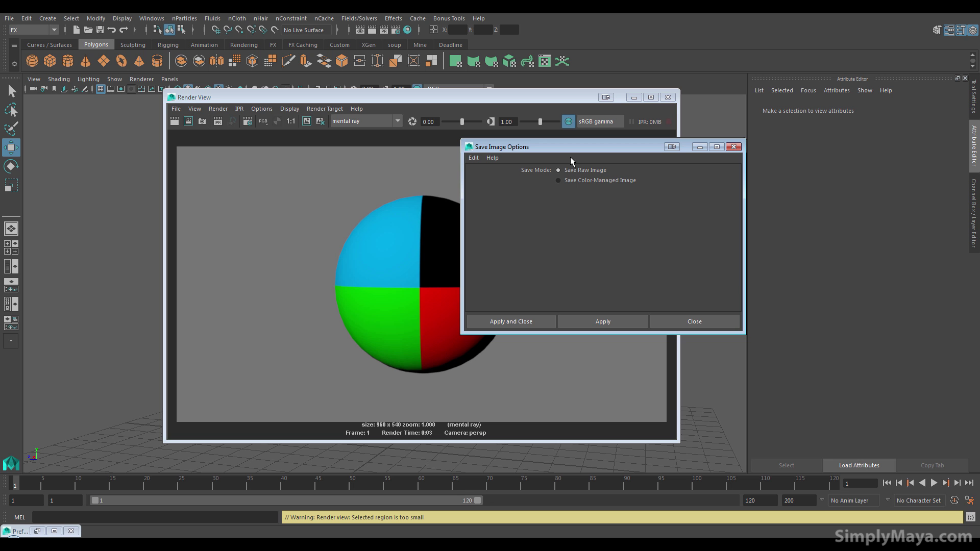
left_click(720, 321)
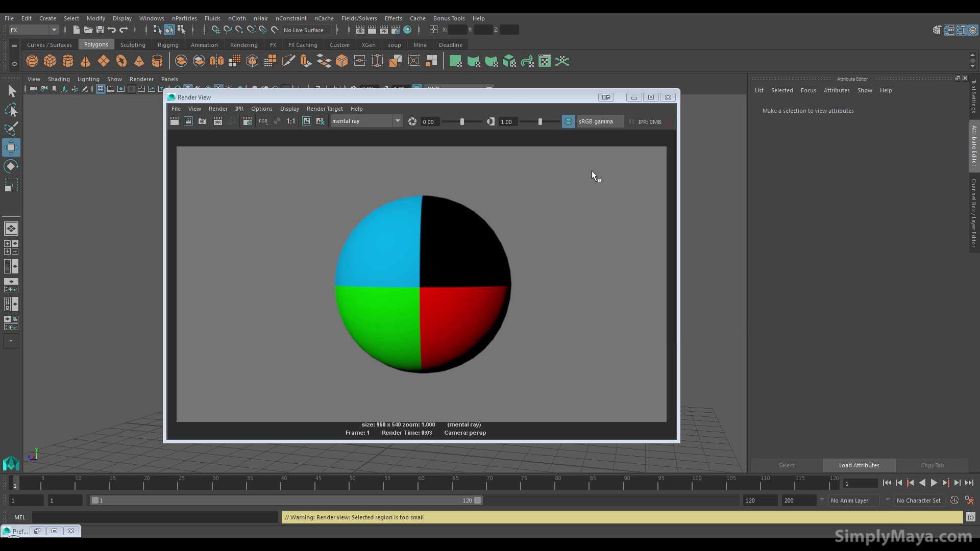
left_click(398, 31)
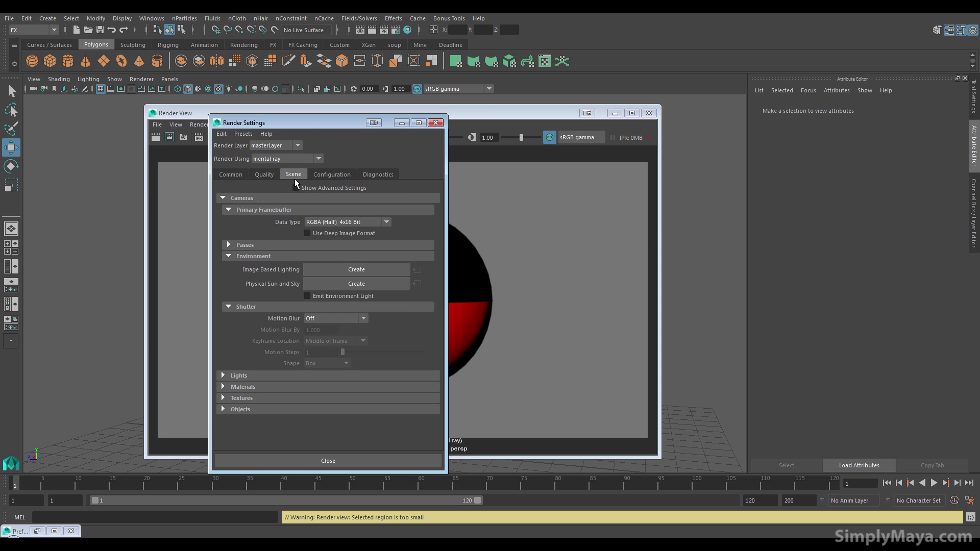
left_click_drag(265, 123, 264, 113)
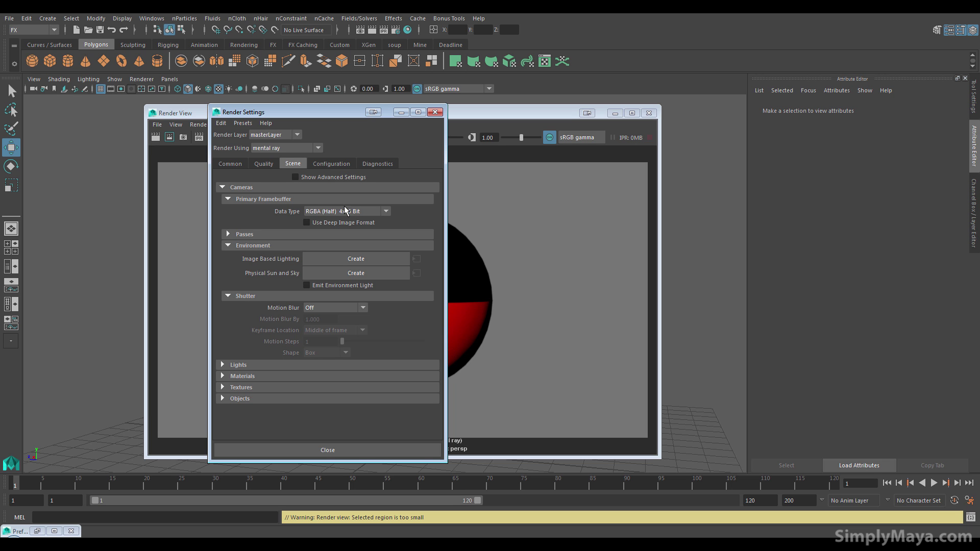
left_click(435, 112)
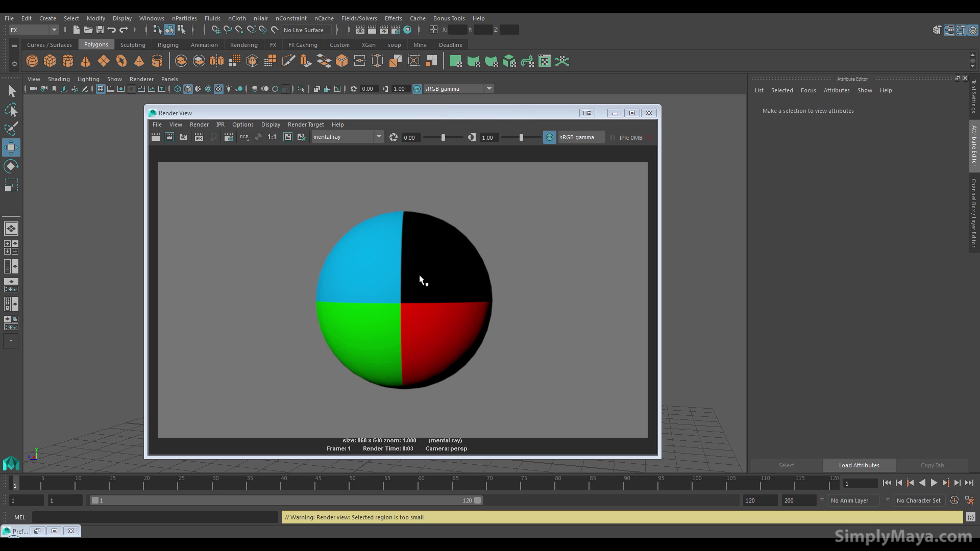
Review the Render View's Save Image options and close them
left_click_drag(425, 111, 476, 118)
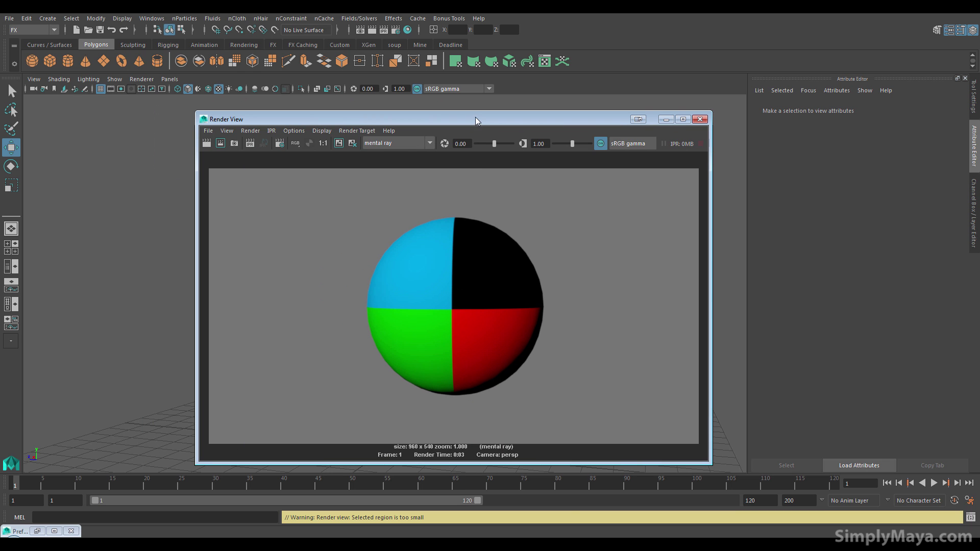
left_click(208, 131)
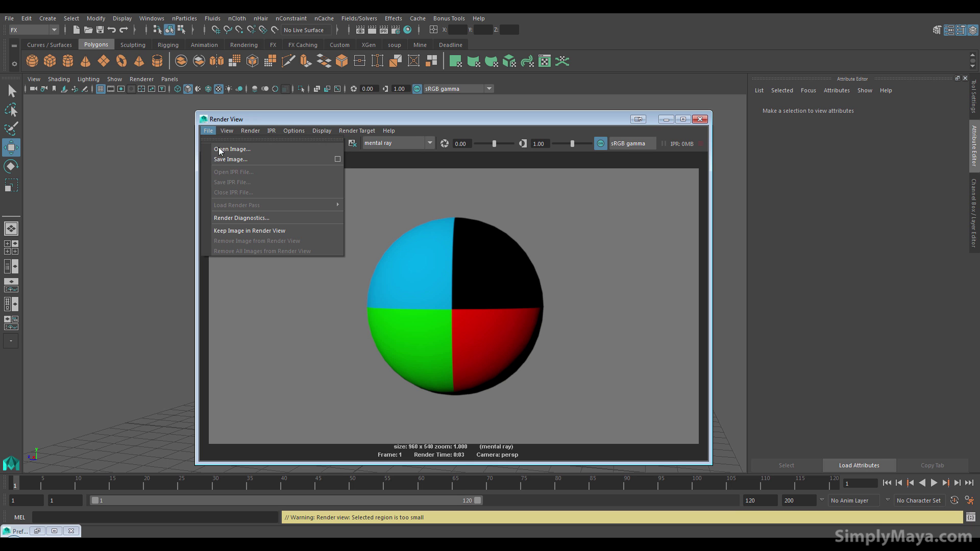
left_click(337, 158)
left_click(695, 322)
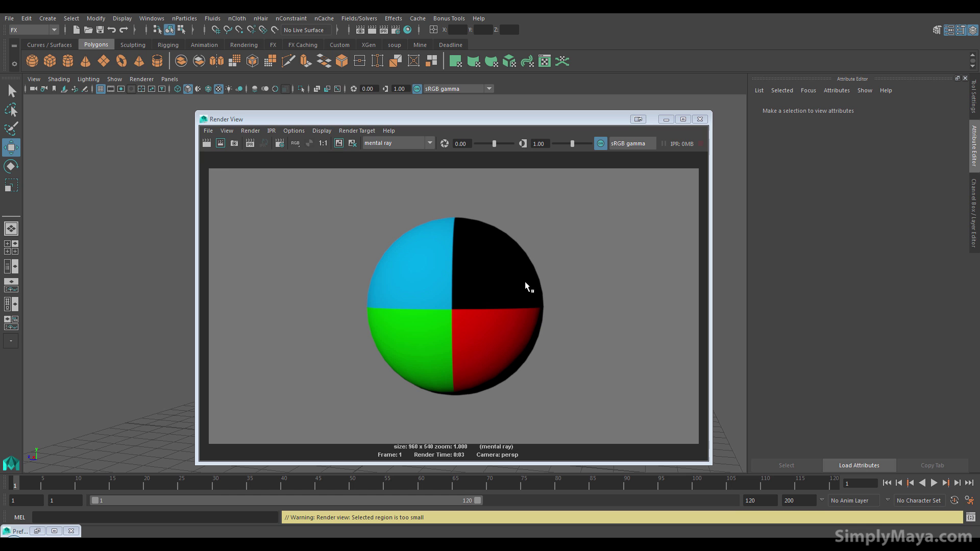
Save the render as an OpenEXR file named test_01.exr
left_click(211, 131)
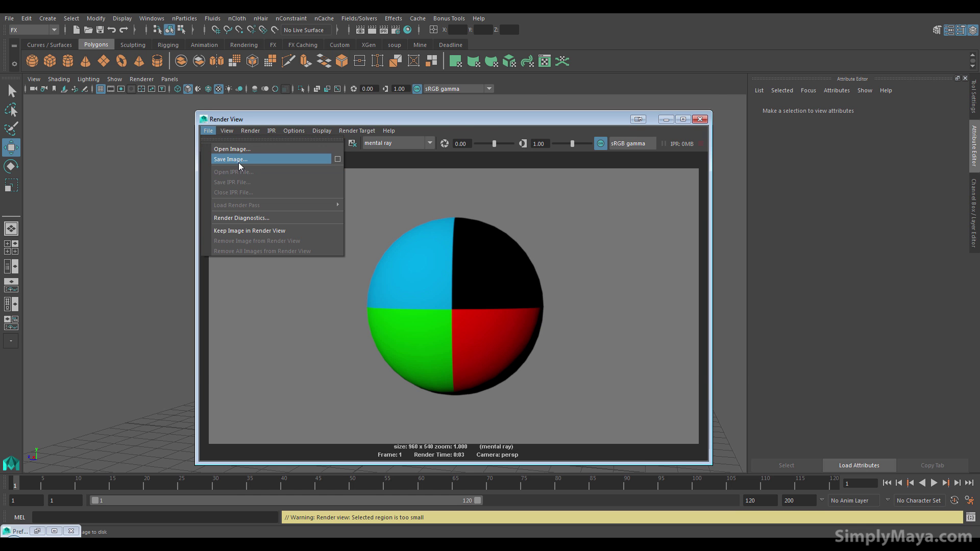
left_click(238, 162)
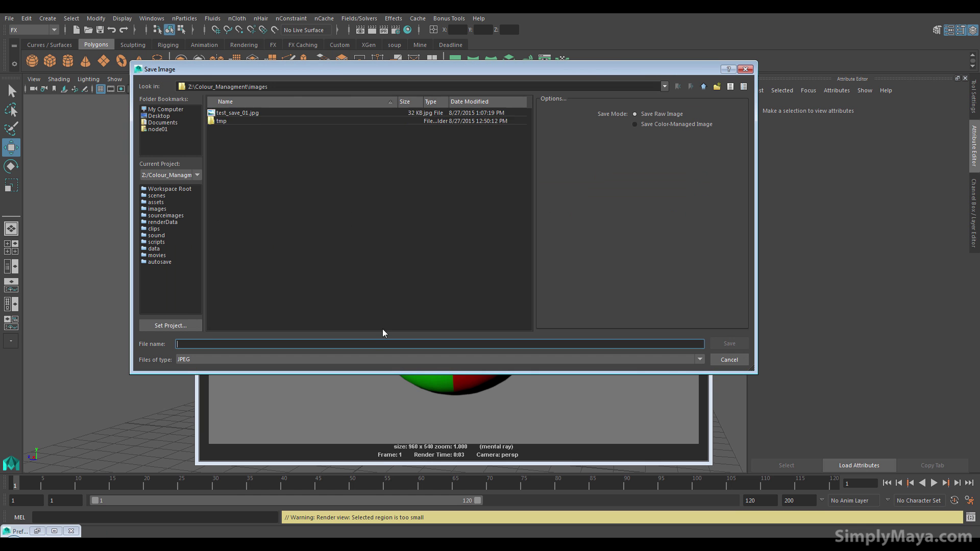
left_click(212, 360)
left_click(207, 430)
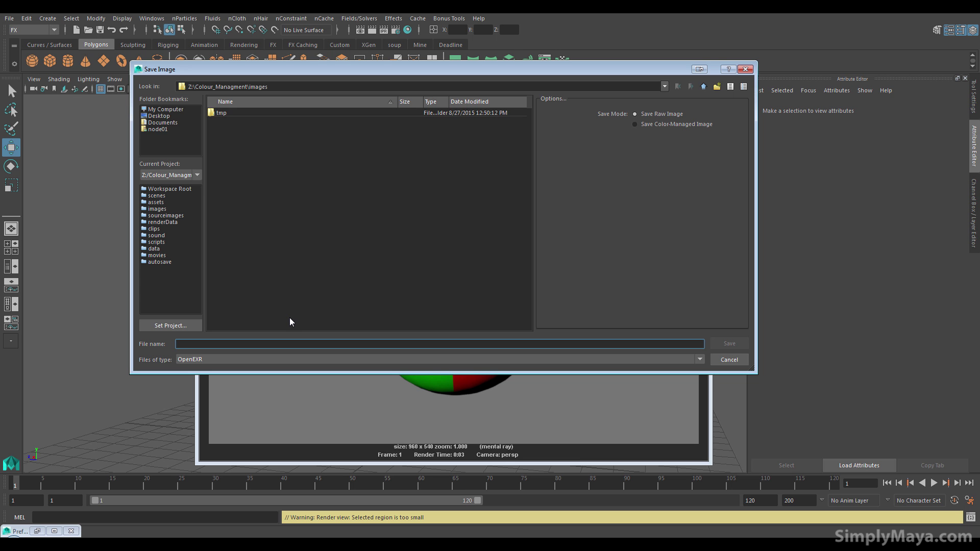
type("test_01.exr")
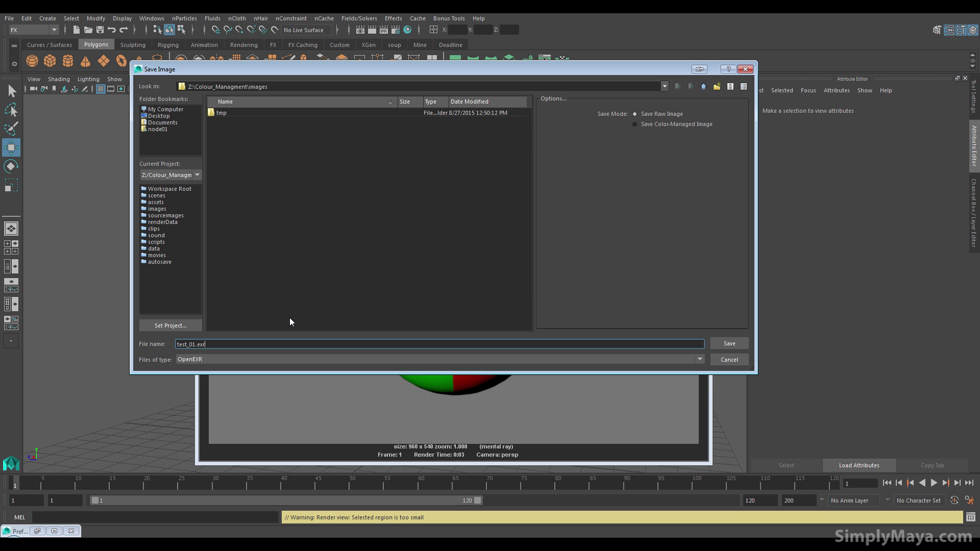
key("Return")
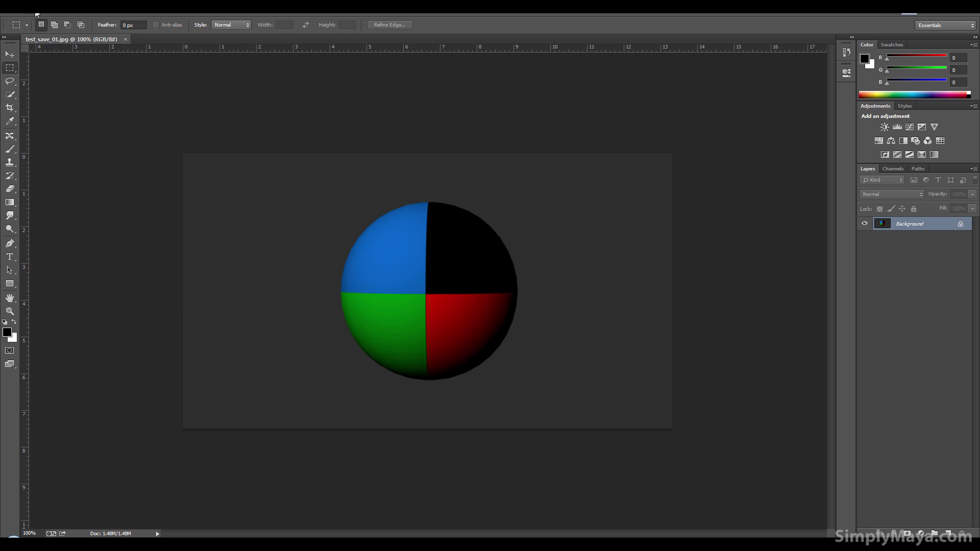
Open test_01.exr in Photoshop, reading its alpha As Alpha Channel
left_click(27, 12)
left_click(41, 29)
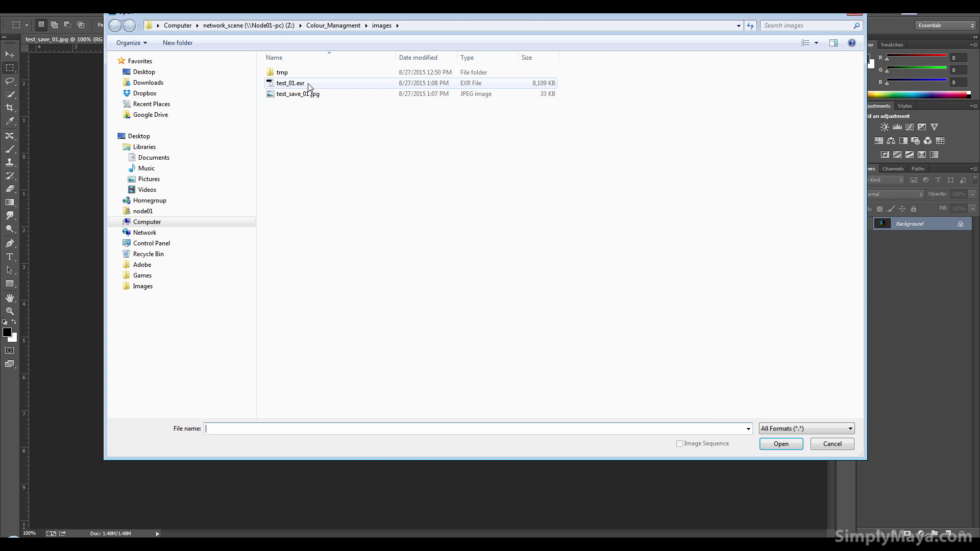
double_click(291, 83)
left_click(459, 205)
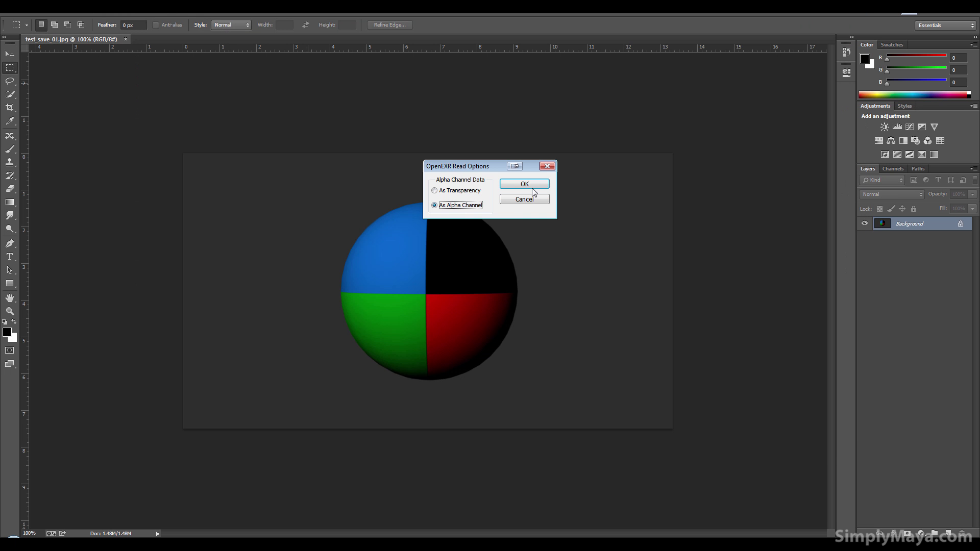
left_click(531, 184)
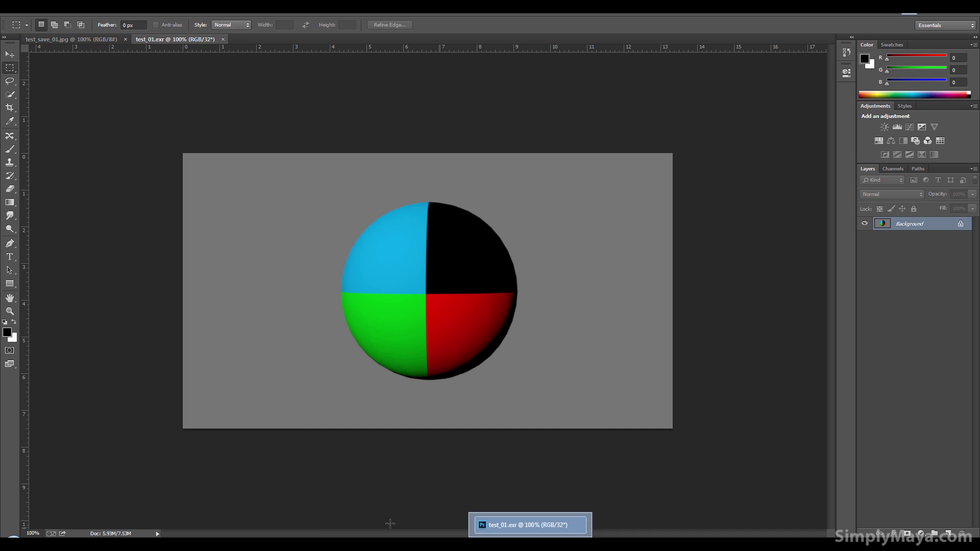
Glance at Maya's render, then flip between the test_save_01.jpg and test_01.exr tabs to compare
mouse_move(241, 546)
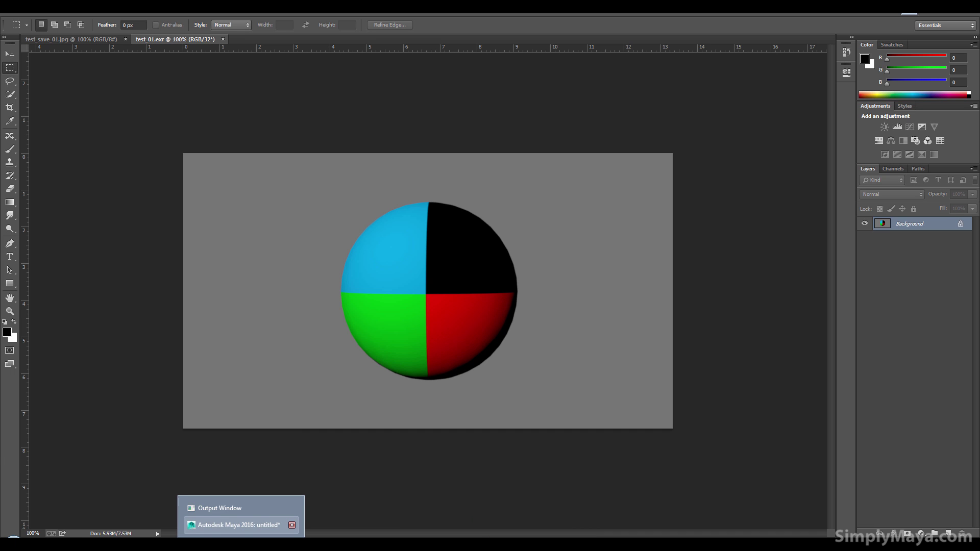
left_click(238, 525)
key("alt+Tab")
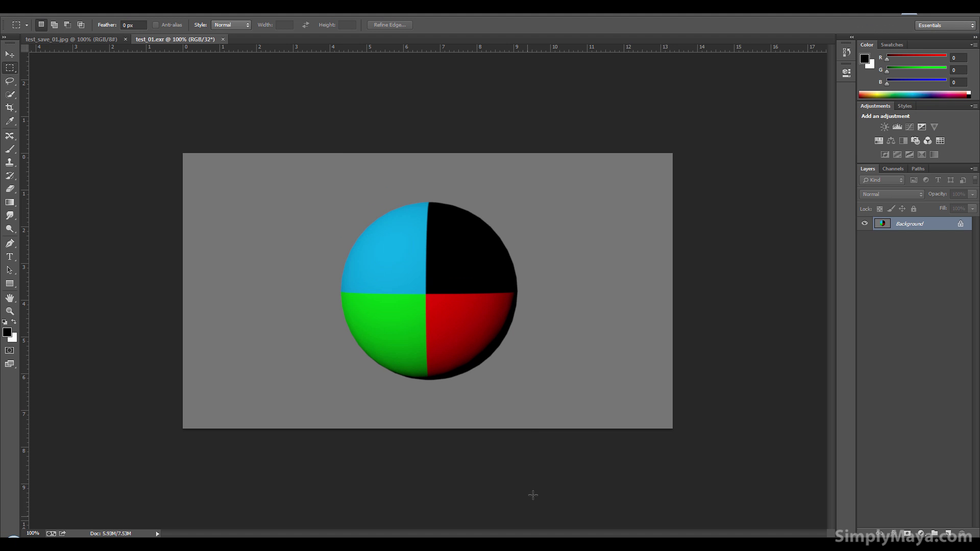
left_click(89, 38)
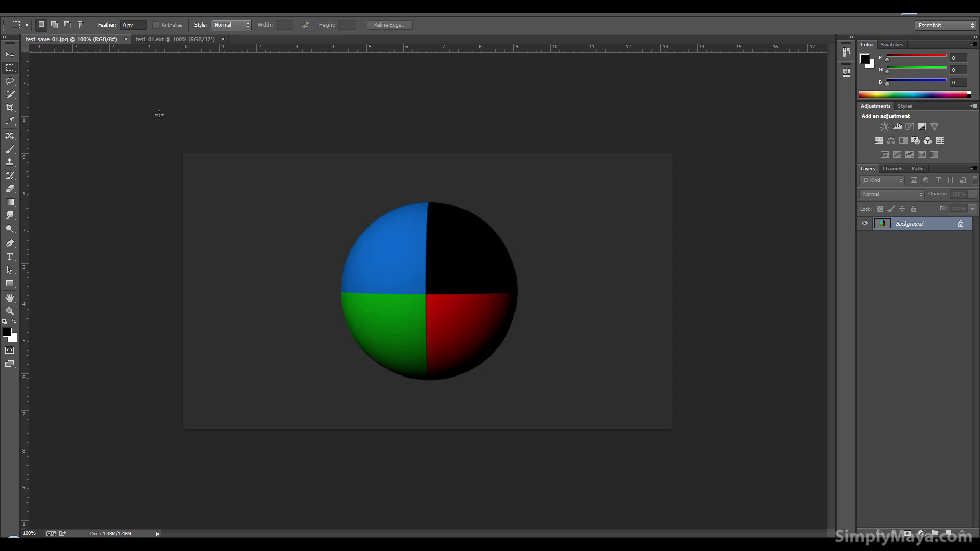
left_click(165, 40)
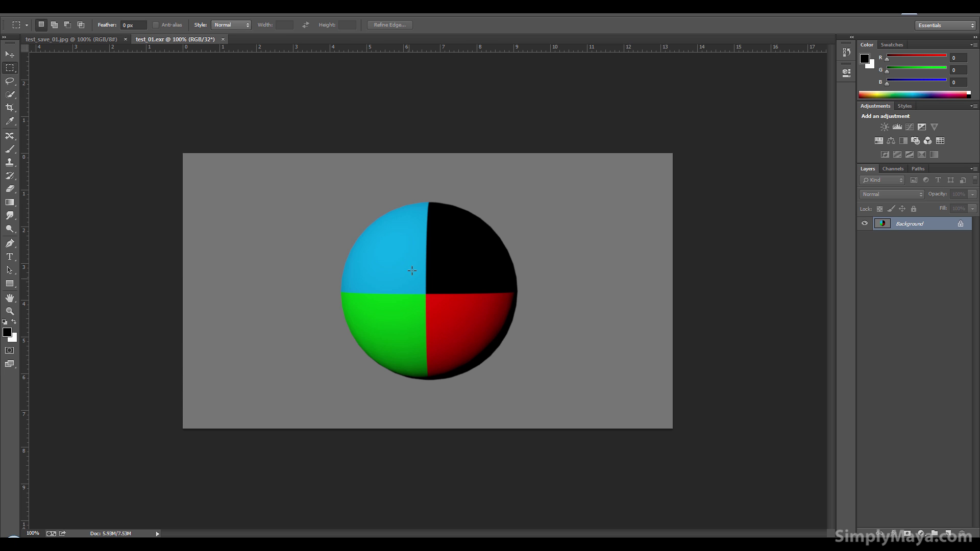
left_click(98, 40)
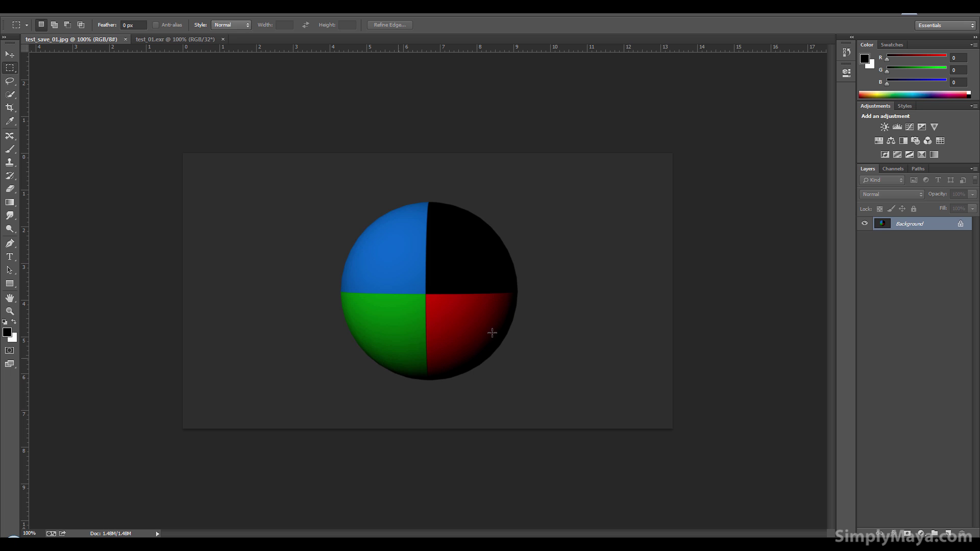
left_click(175, 40)
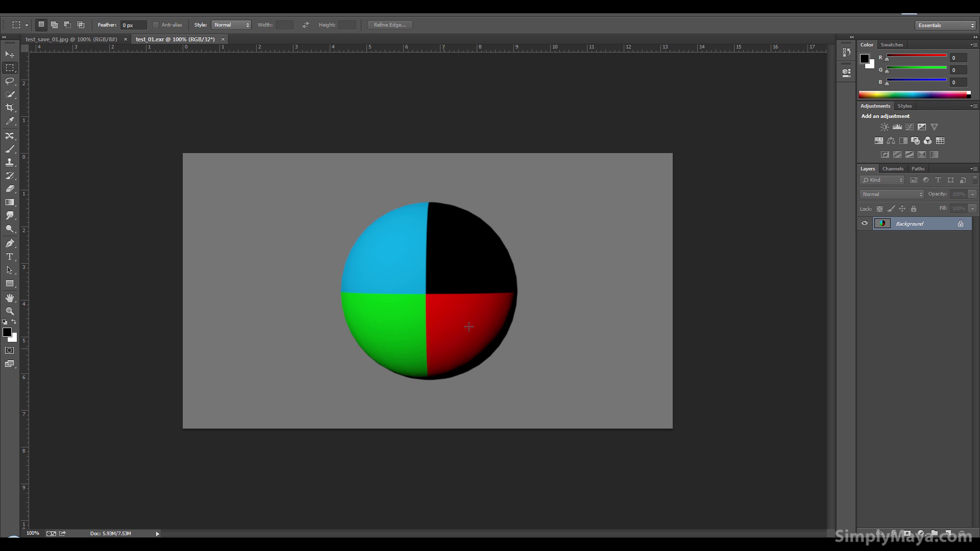
Apply HDR Toning to test_01.exr using the Exposure and Gamma method with gamma 2.04
left_click(75, 15)
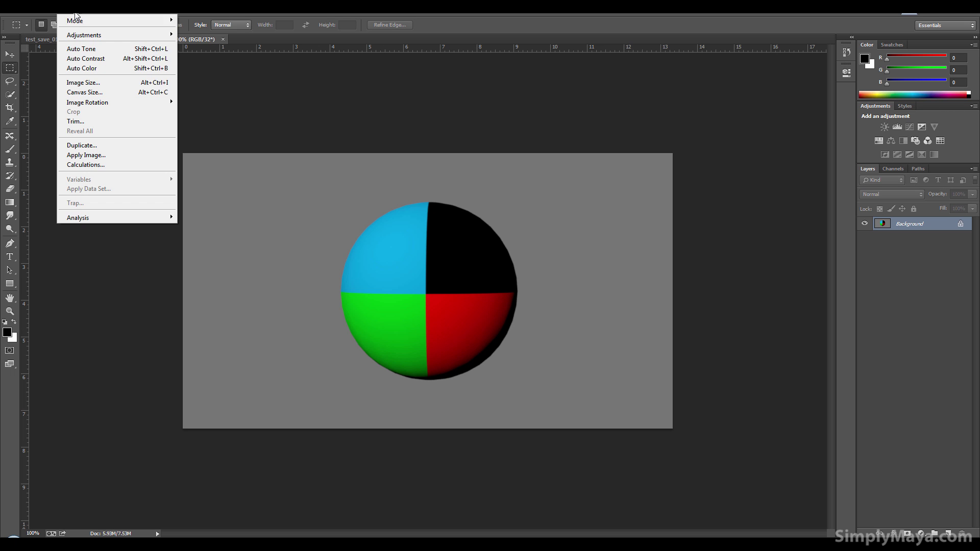
mouse_move(105, 35)
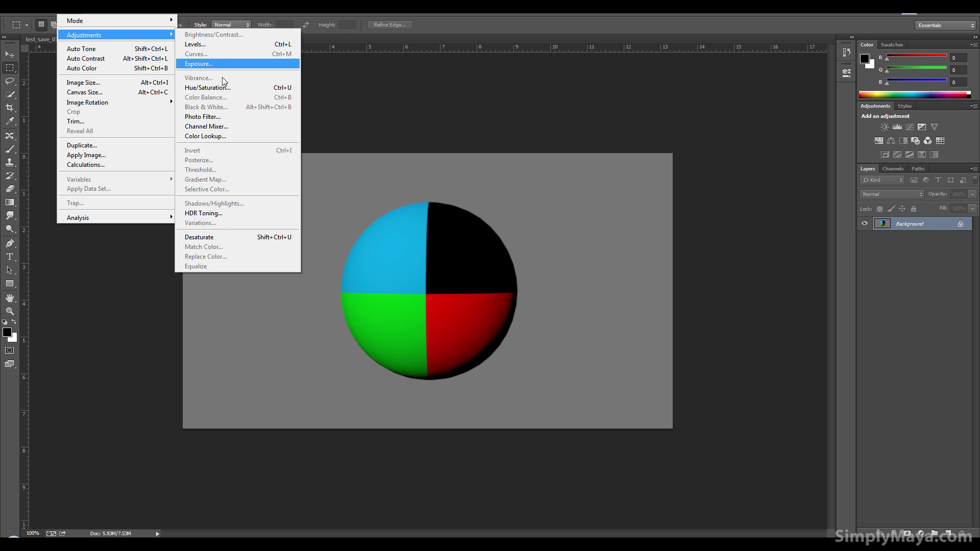
left_click(218, 213)
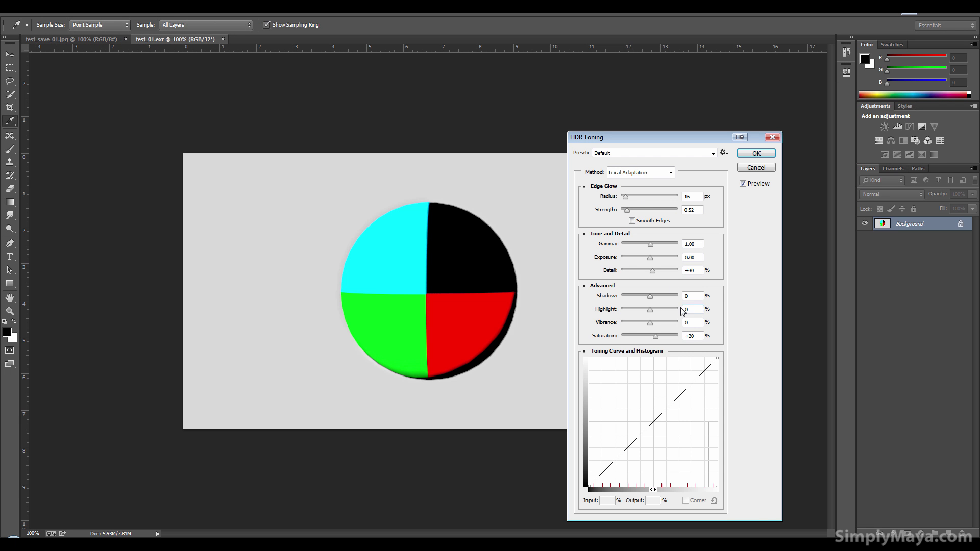
left_click(647, 153)
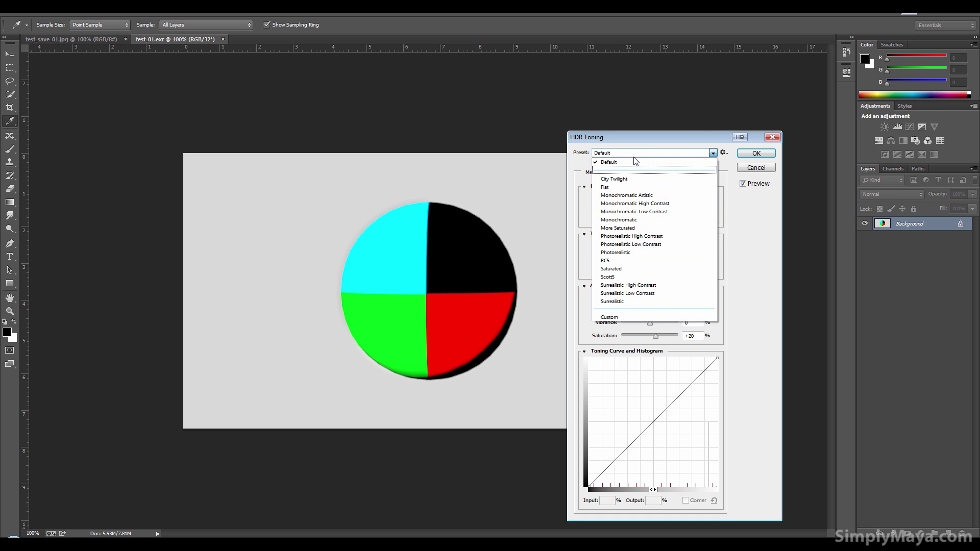
left_click(635, 162)
left_click(638, 172)
left_click(657, 195)
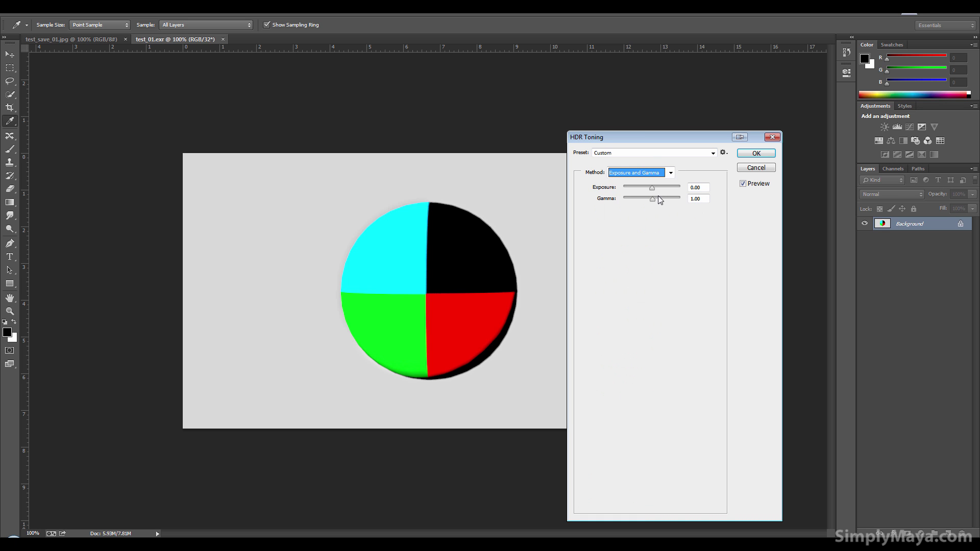
left_click_drag(652, 199, 638, 202)
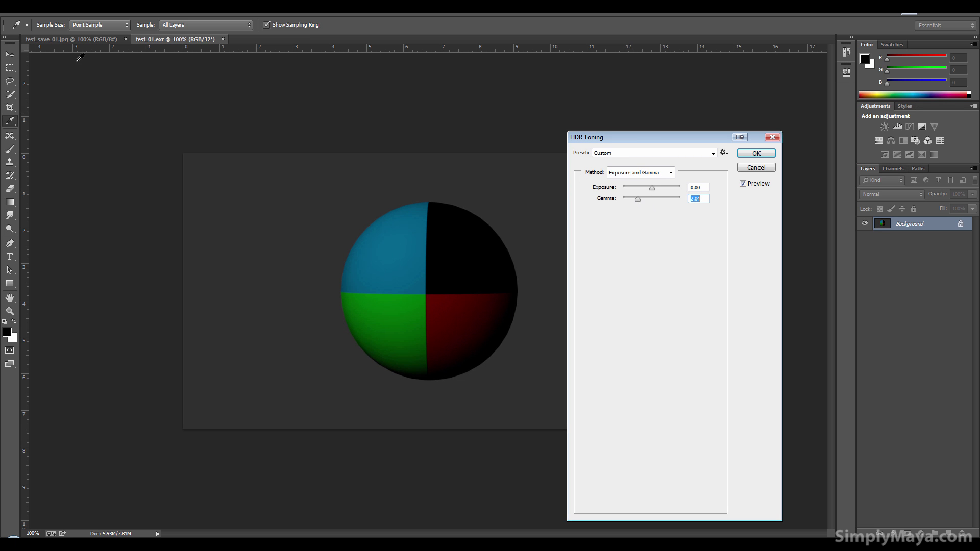
left_click(745, 157)
Compare the EXR and test_save_01.jpg documents, then return to Maya's Render View
key("m")
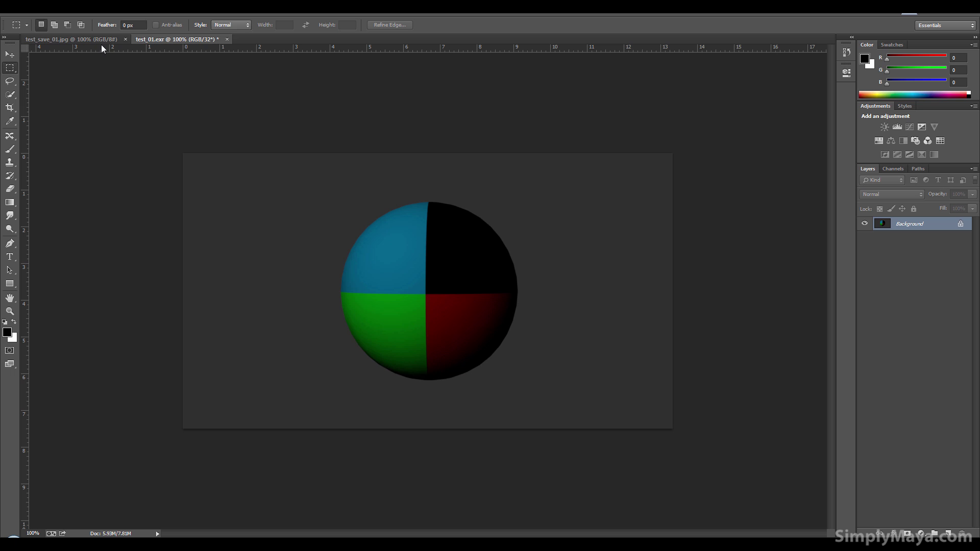
left_click(101, 44)
left_click(171, 44)
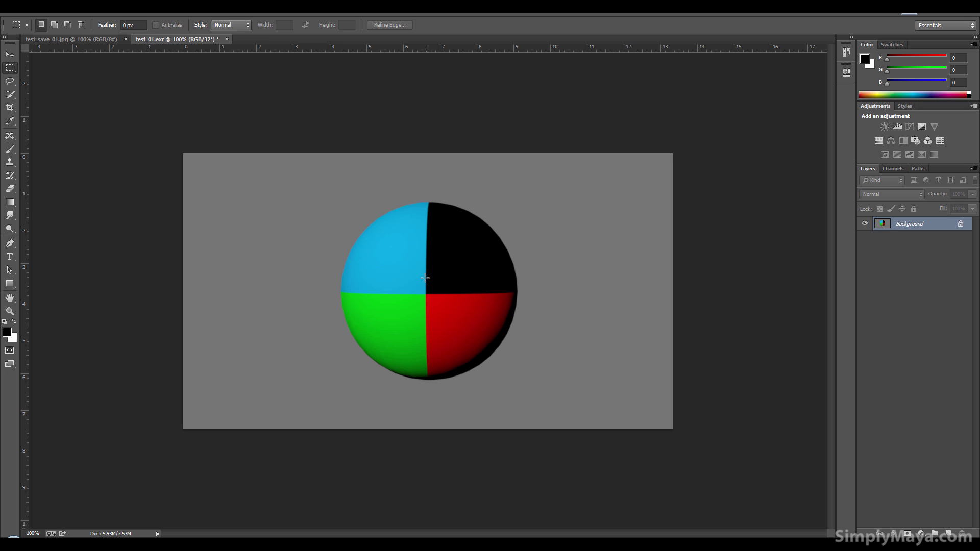
left_click(78, 41)
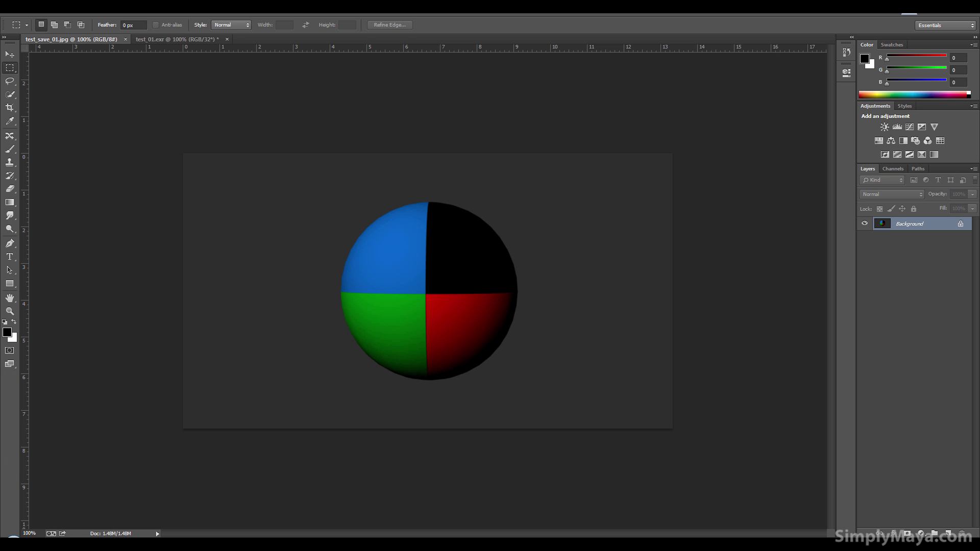
key("alt+Tab")
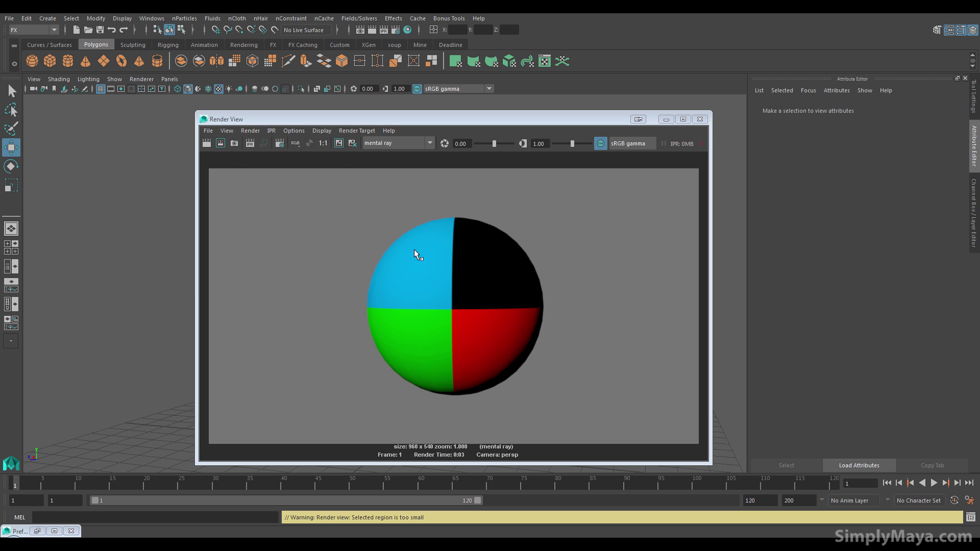
After checking the Save Image options, open Render Settings on the Common tab to show the output transform
left_click(208, 131)
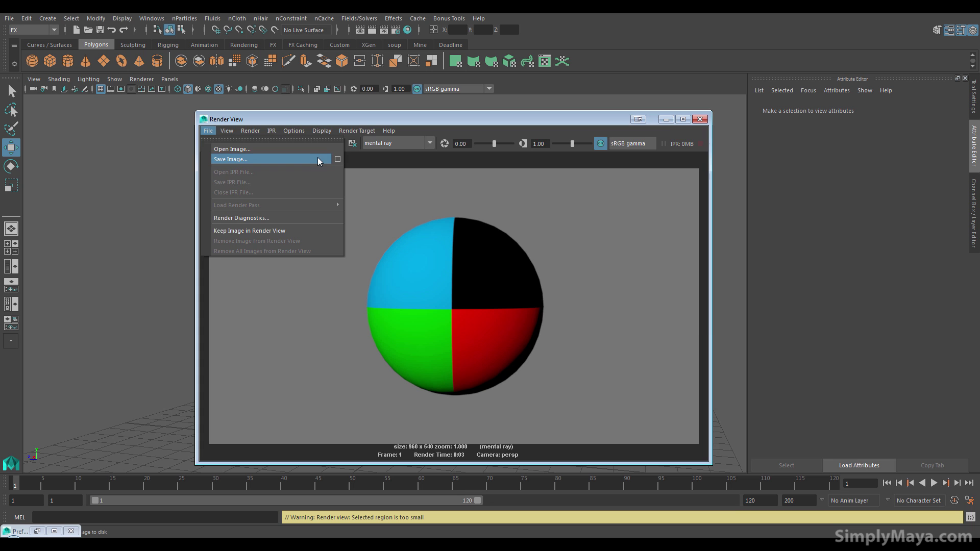
left_click(338, 159)
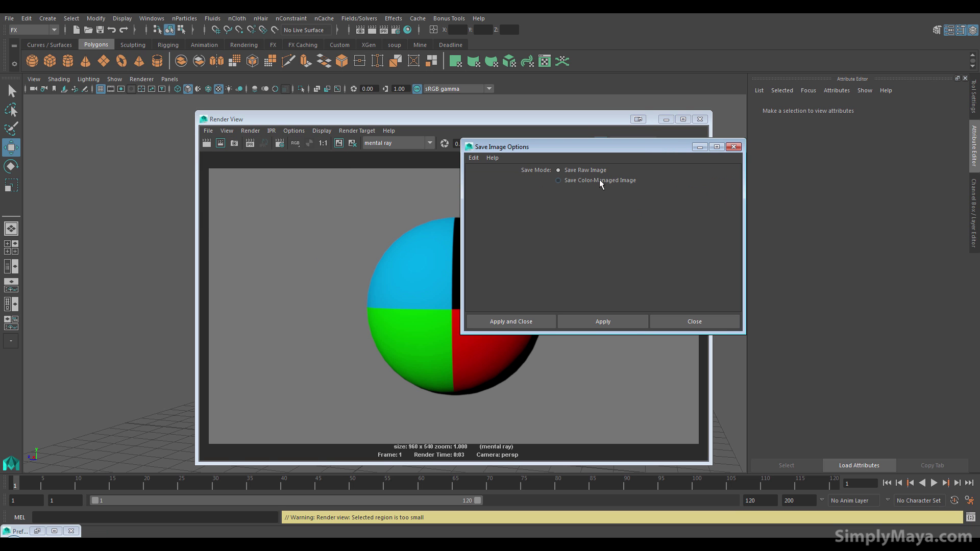
left_click(683, 321)
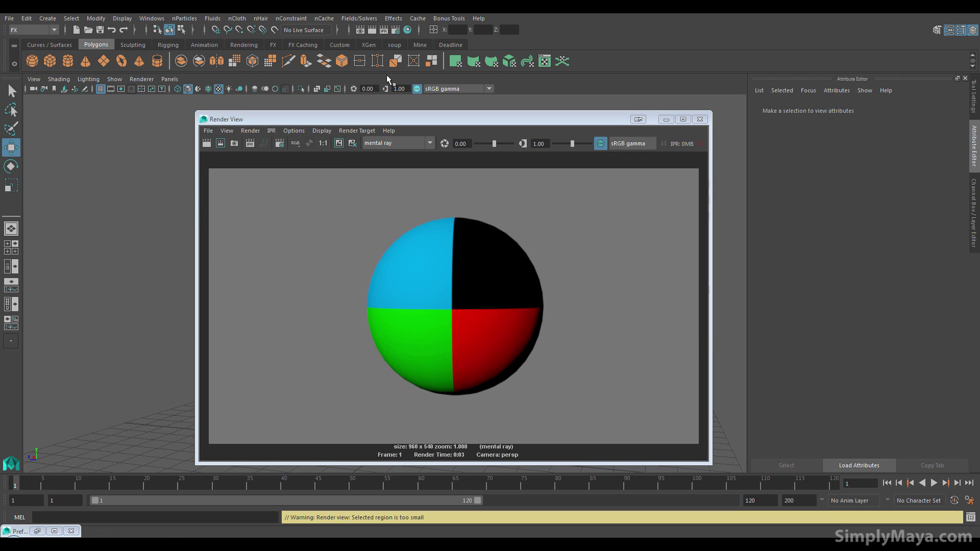
left_click(395, 30)
left_click(230, 163)
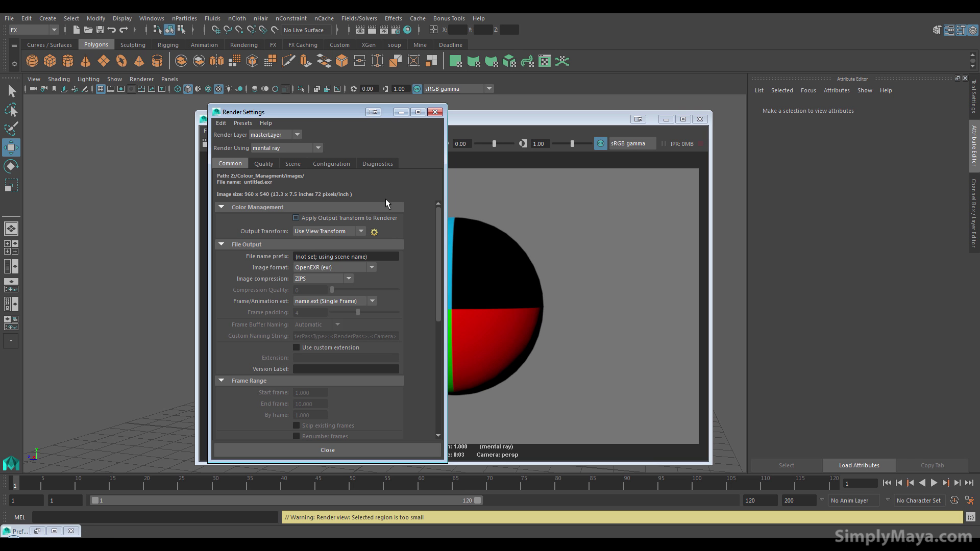
Review the Render Settings Quality tab, then return to the Color Management preferences
left_click(435, 112)
left_click_drag(527, 124, 495, 121)
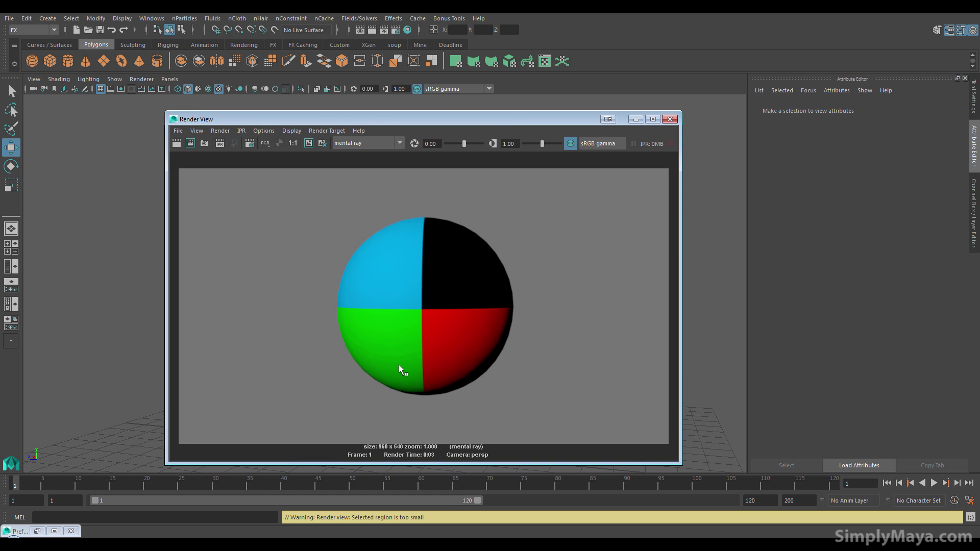
left_click(396, 29)
left_click(264, 164)
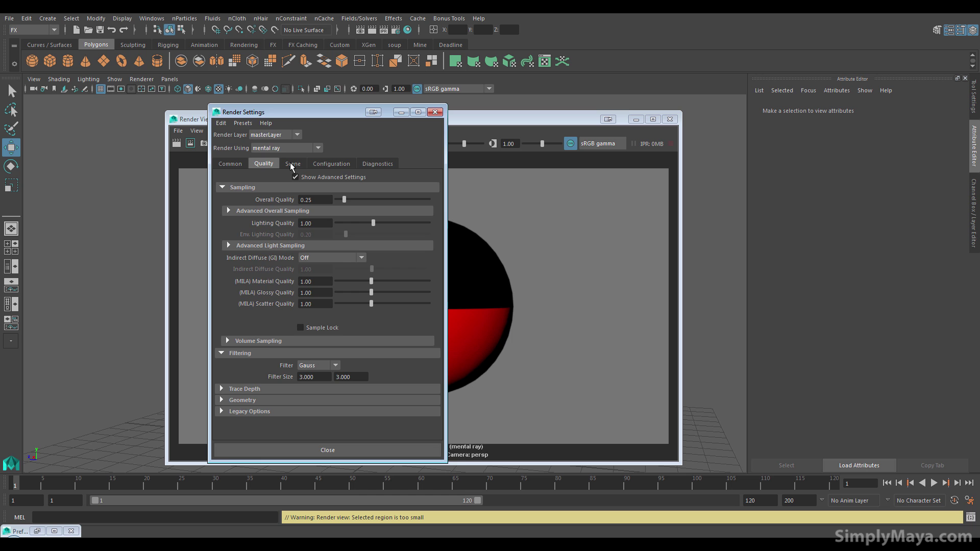
left_click(435, 112)
left_click(54, 530)
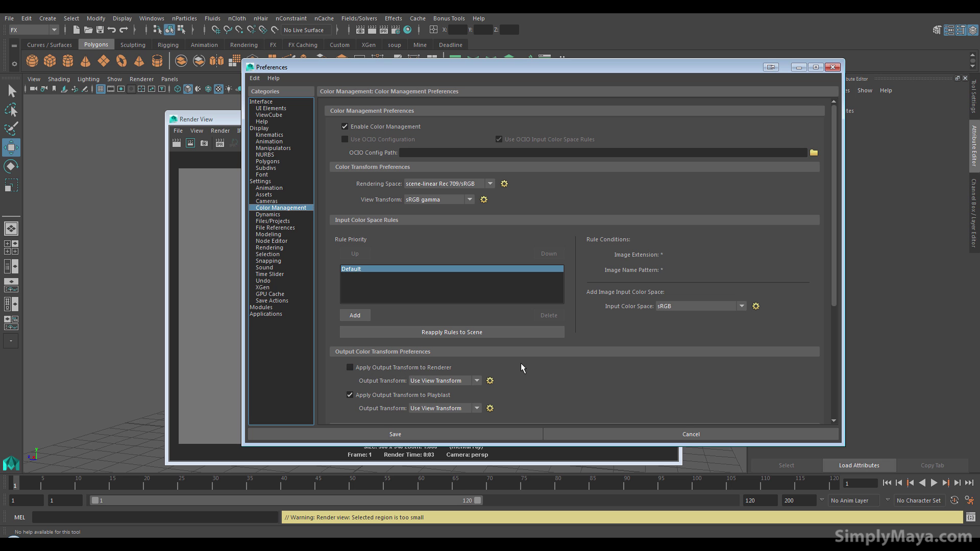
Switch the Render View to Raw and back to sRGB gamma, then close it and save Preferences
left_click(216, 269)
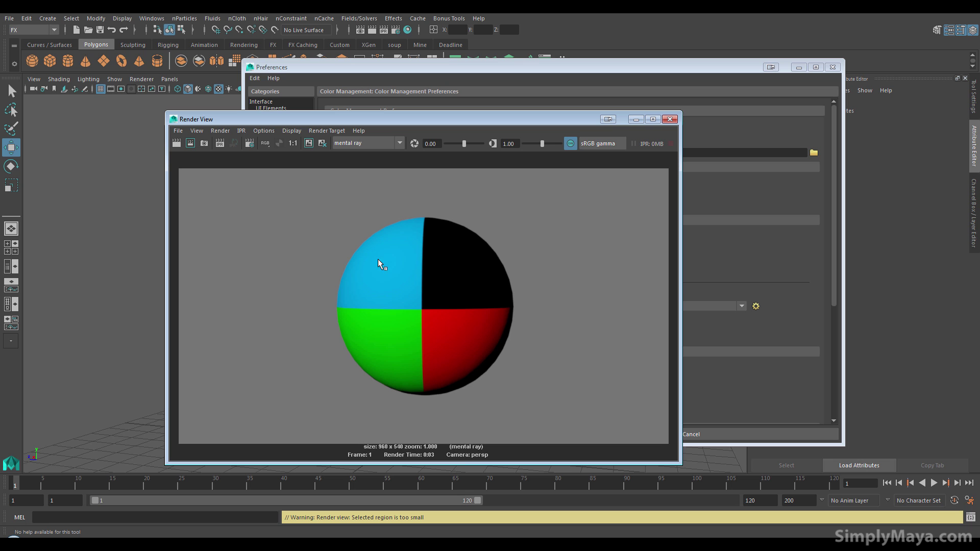
left_click(610, 145)
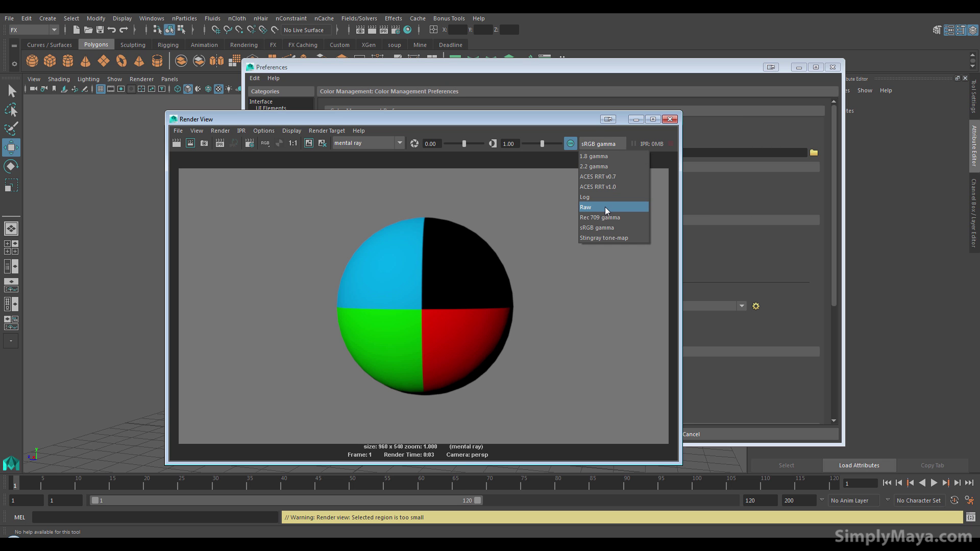
left_click(605, 208)
left_click(594, 144)
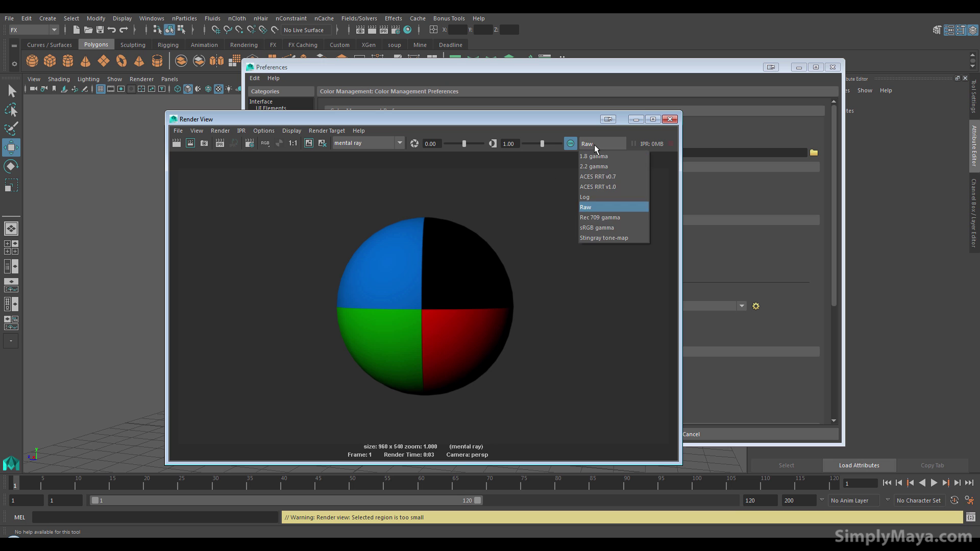
left_click(610, 228)
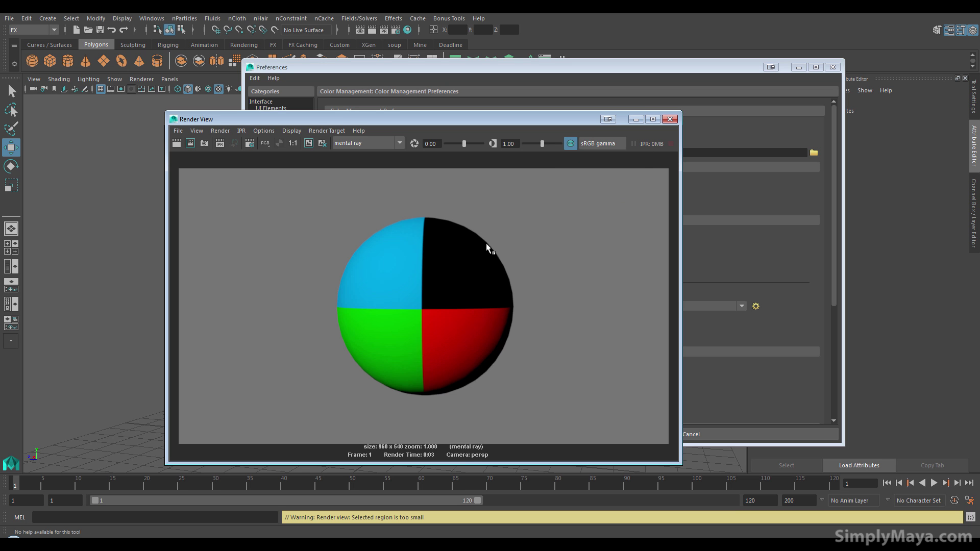
left_click(669, 119)
left_click(832, 67)
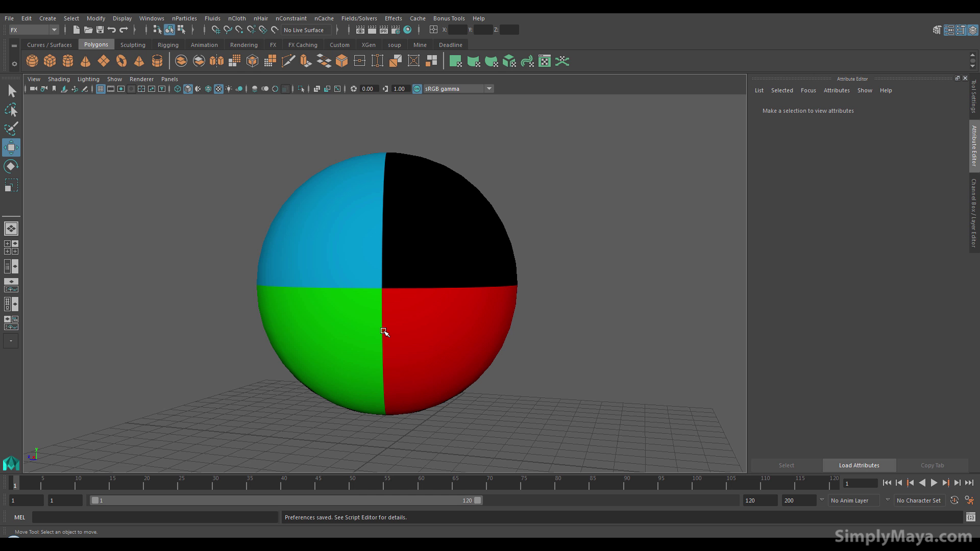
Uncheck Enable Color Management in Preferences and save the change
scroll(406, 304, "down", 2)
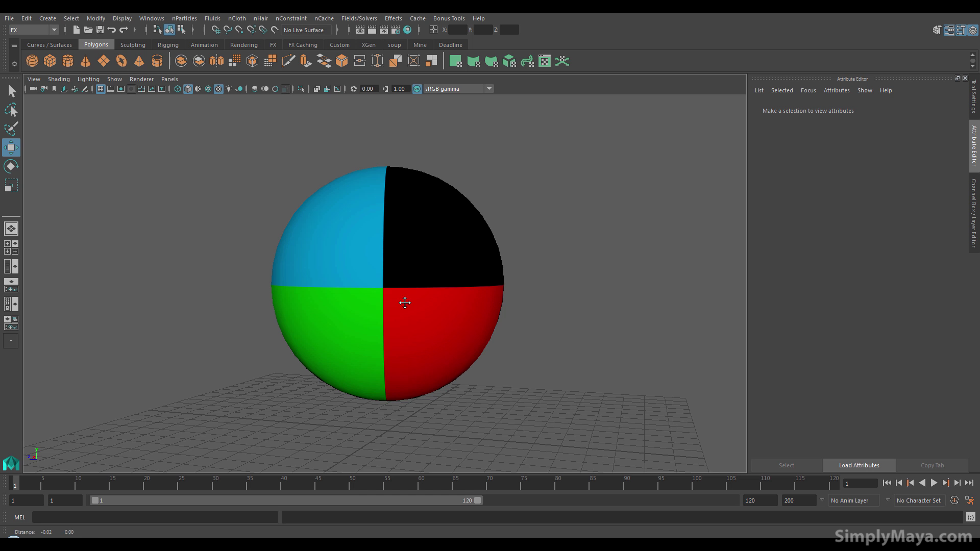
scroll(405, 302, "up", 2)
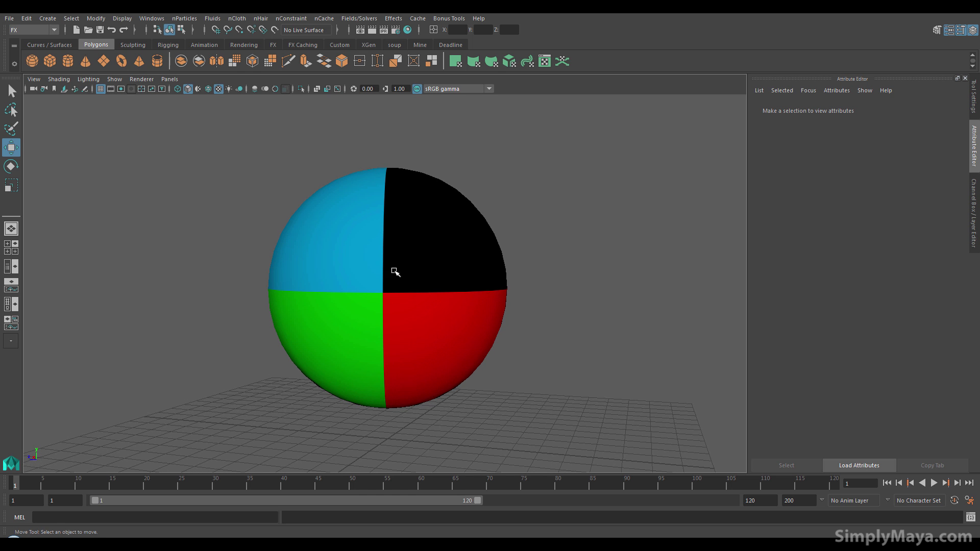
middle_click_drag(396, 271, 383, 267, "alt")
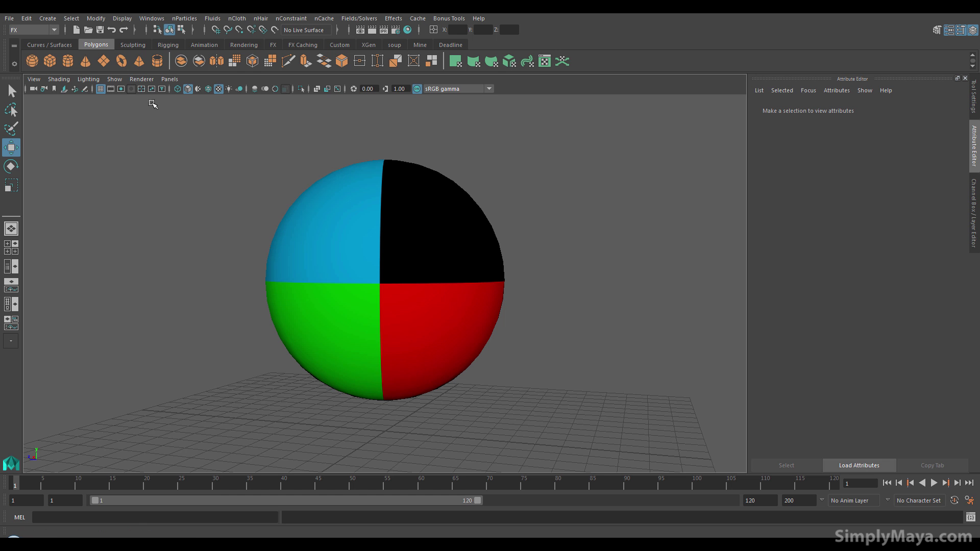
left_click(152, 18)
mouse_move(178, 84)
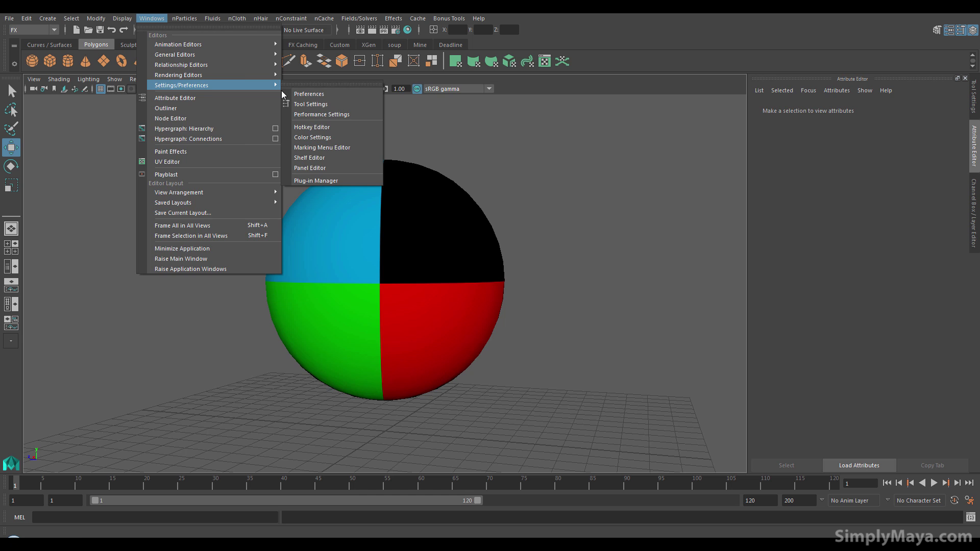
left_click(309, 94)
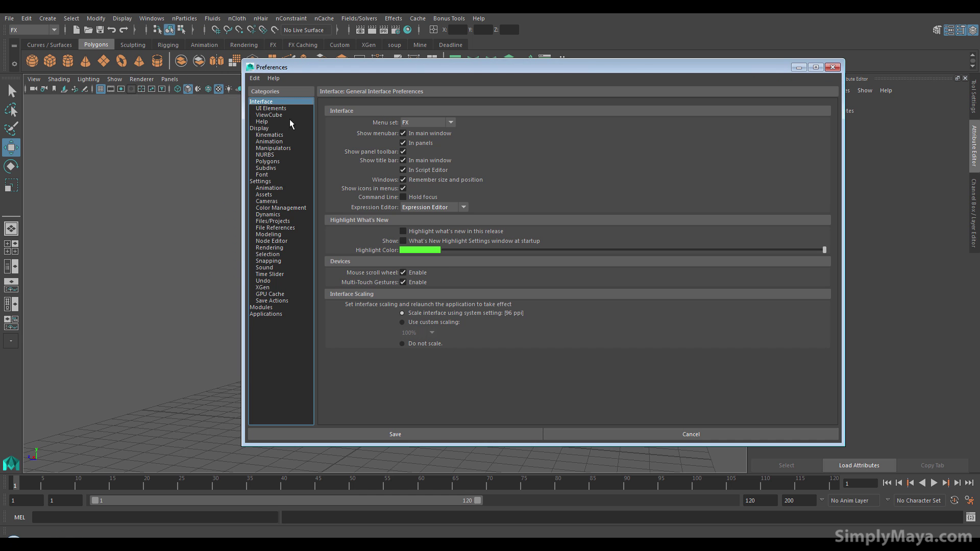
left_click(279, 208)
left_click(345, 127)
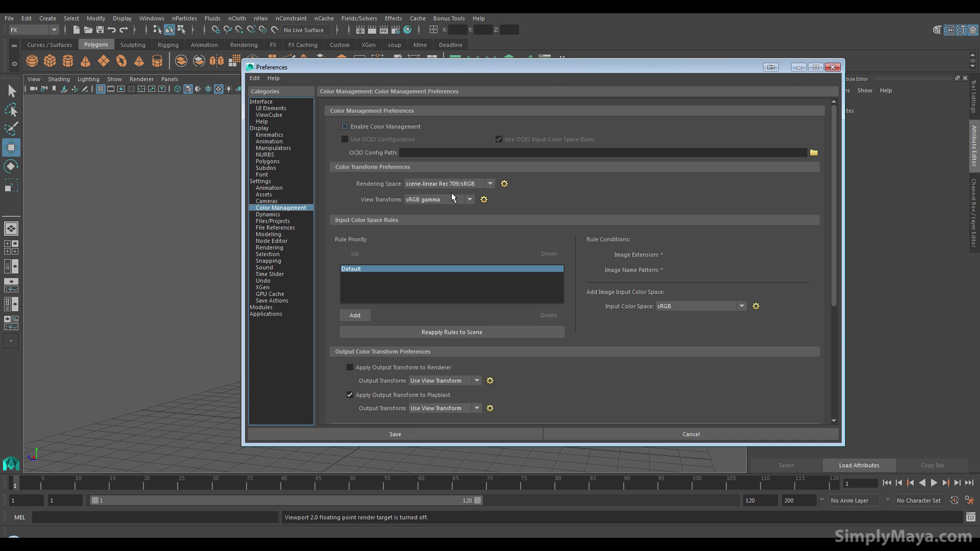
left_click(438, 434)
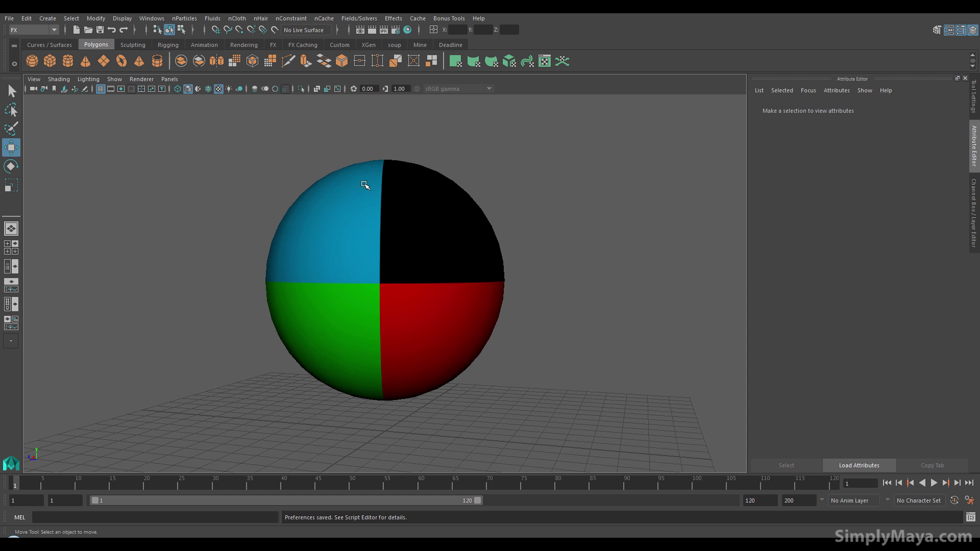
Re-render the current frame and minimize the render log window
left_click(372, 30)
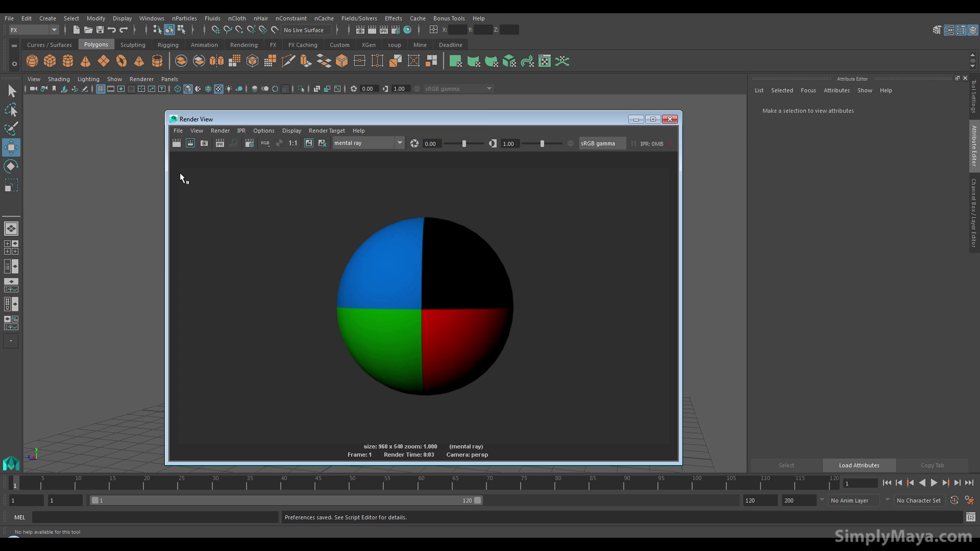
left_click(175, 144)
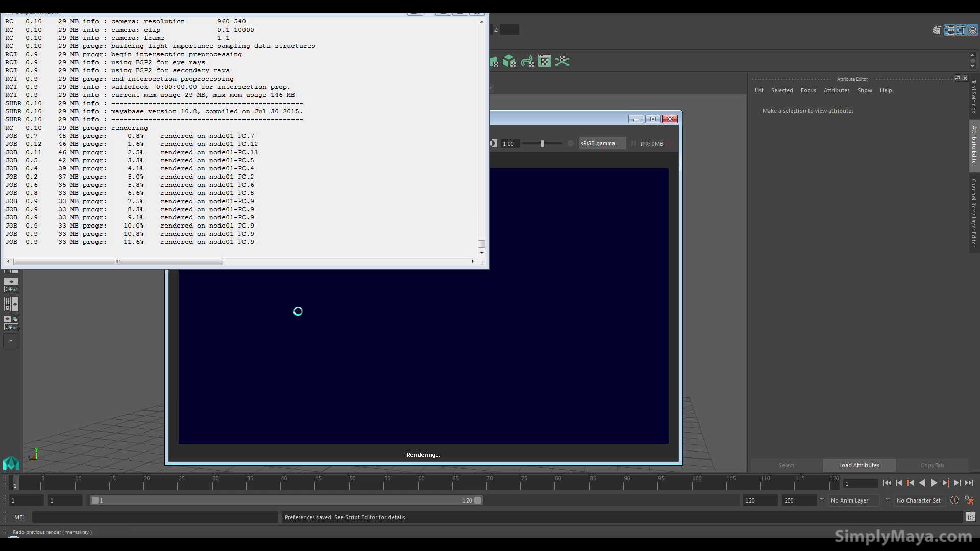
left_click(299, 312)
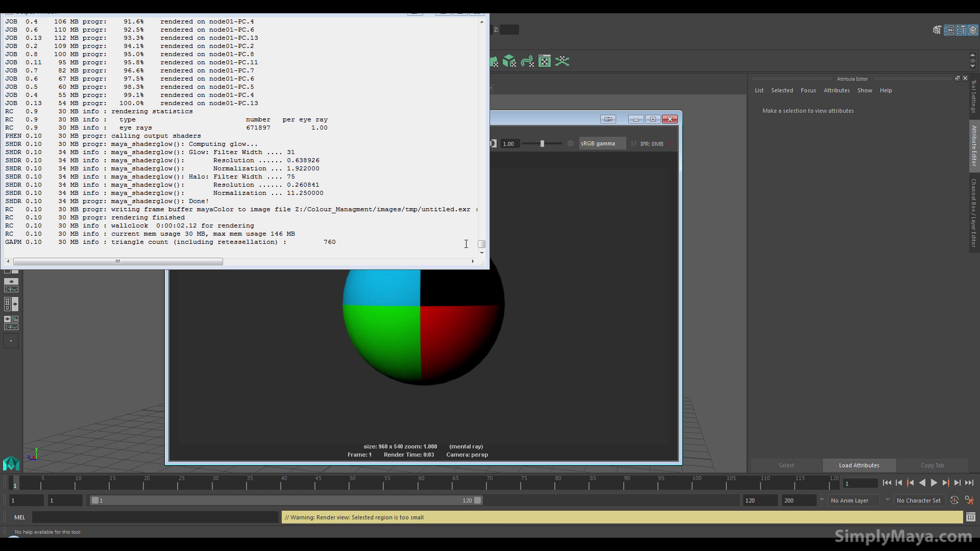
left_click(466, 54)
left_click(445, 18)
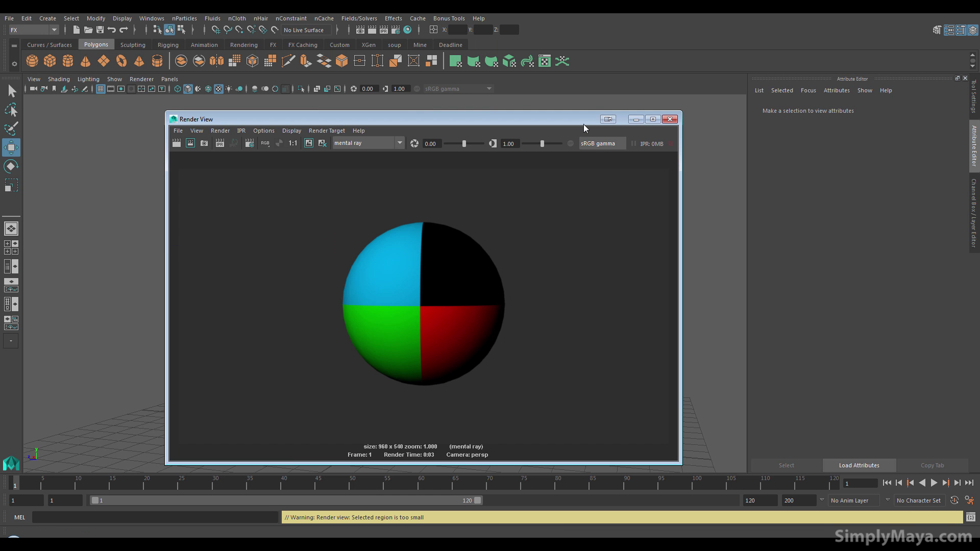
Cycle the Render View through Raw, Rec 709 gamma and sRGB gamma, ending on Raw
left_click(593, 144)
left_click(610, 207)
left_click(587, 145)
left_click(600, 217)
left_click(593, 144)
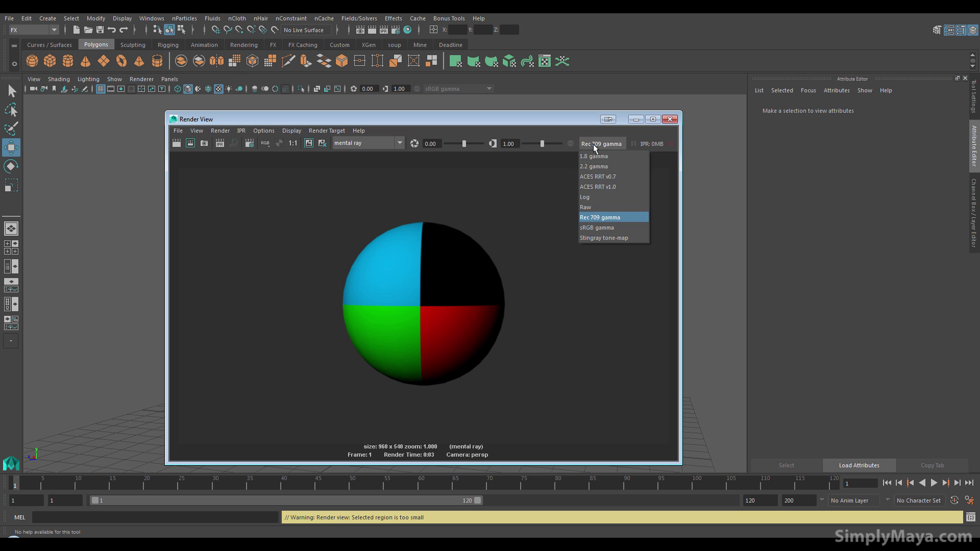
left_click(602, 228)
left_click(605, 144)
left_click(586, 207)
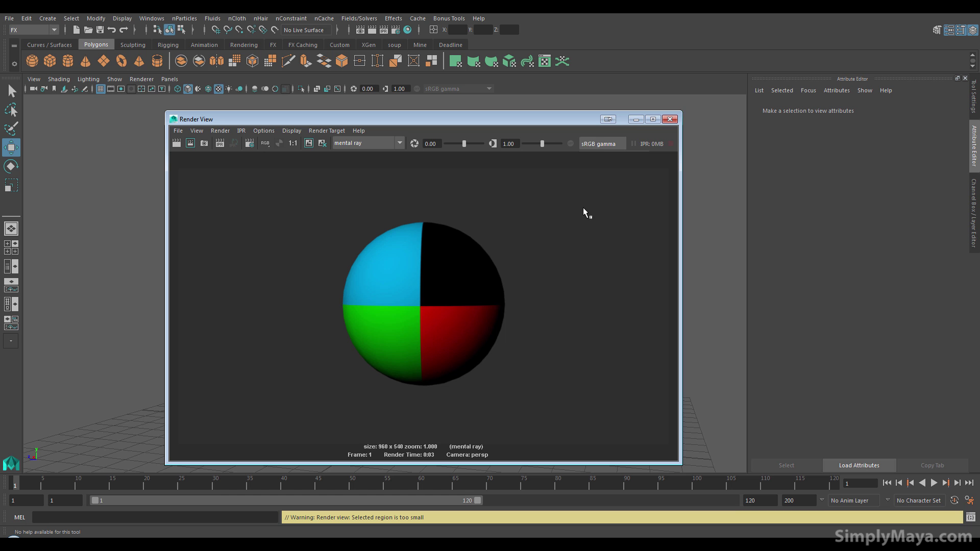
Resize and minimize the Render View, then select the sphere in the viewport
left_click_drag(479, 110, 455, 72)
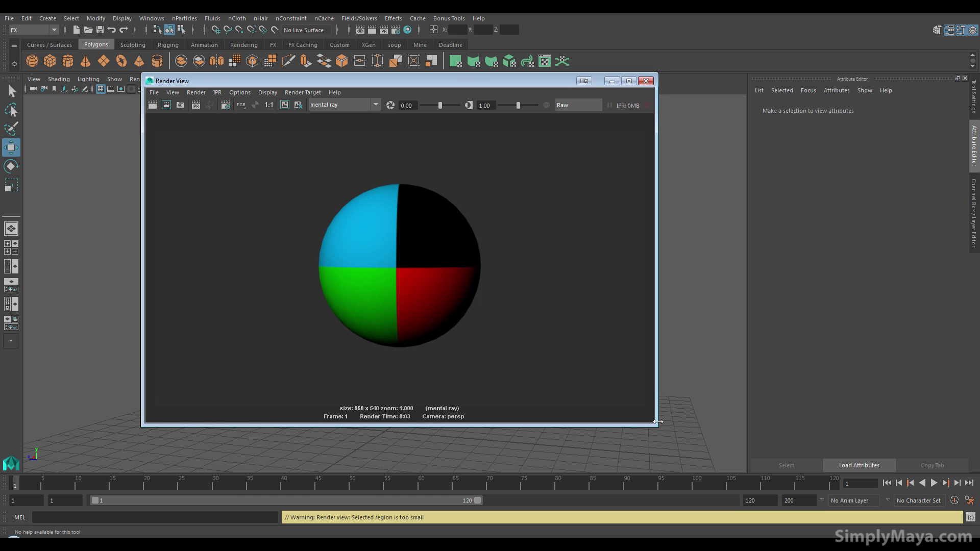
left_click_drag(656, 425, 715, 475)
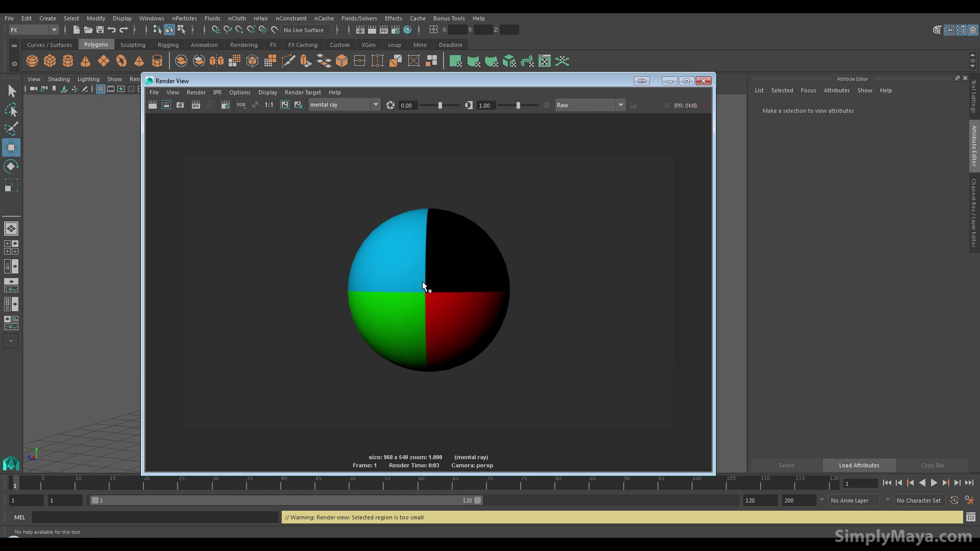
left_click_drag(478, 90, 572, 82)
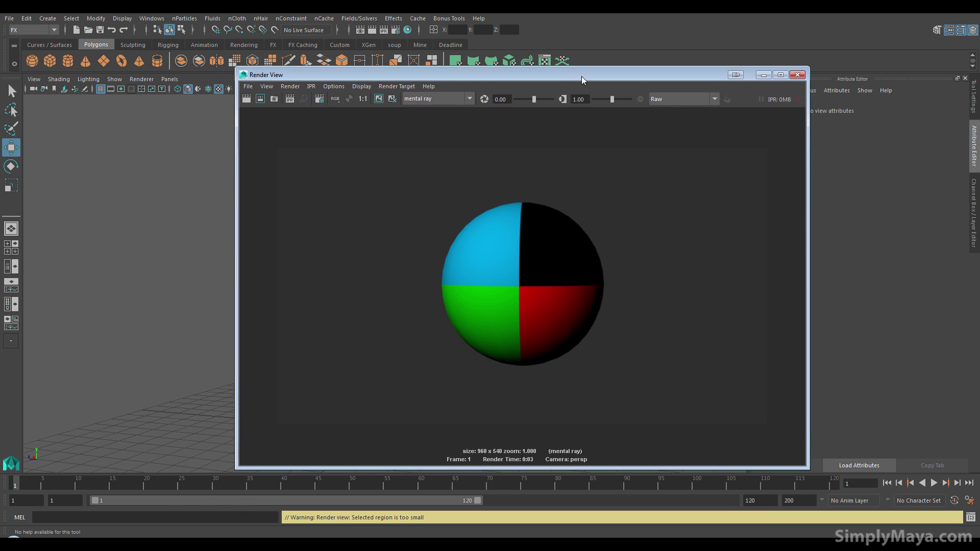
left_click_drag(660, 77, 545, 62)
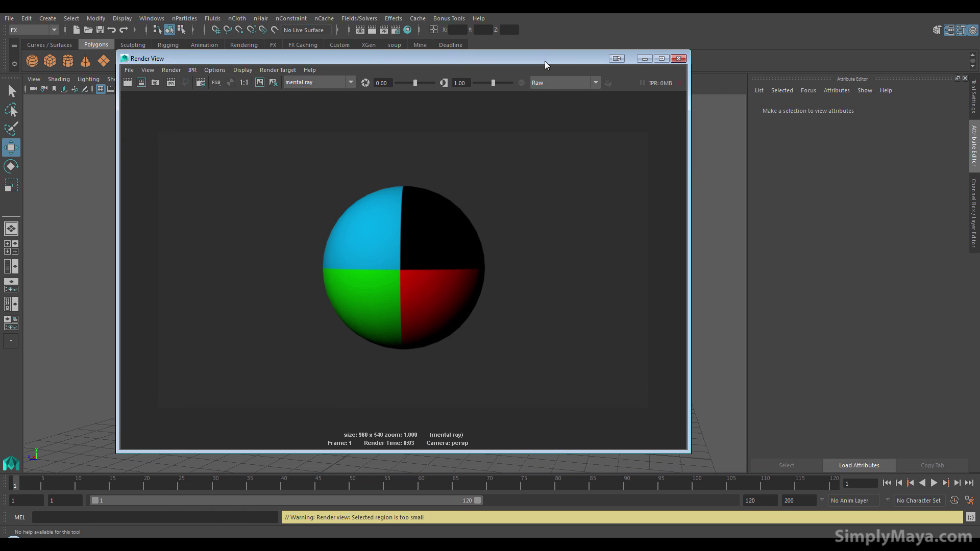
left_click(644, 59)
left_click(401, 271)
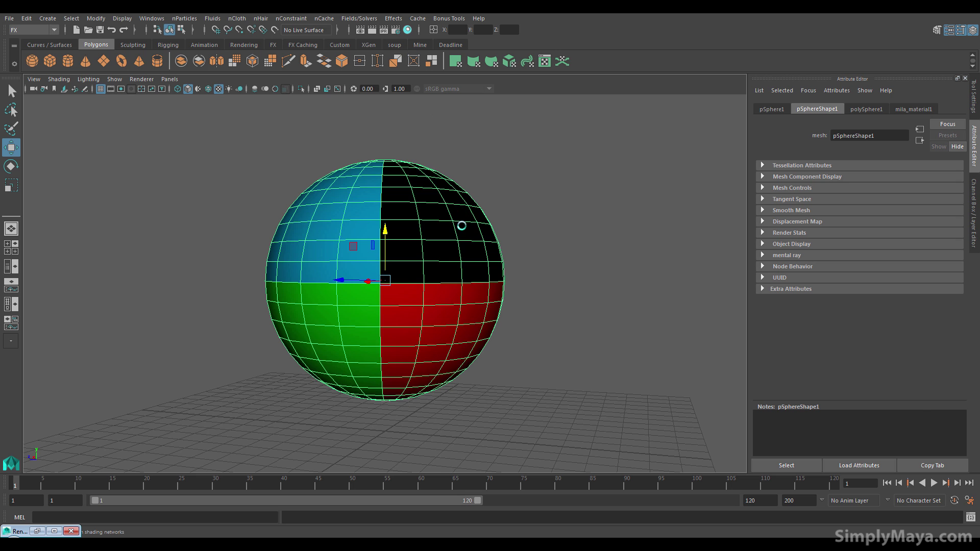
In Hypershade, arrange the nodes and delete the uv_test_2x2.jpg-to-Tint connection
key("ctrl+h")
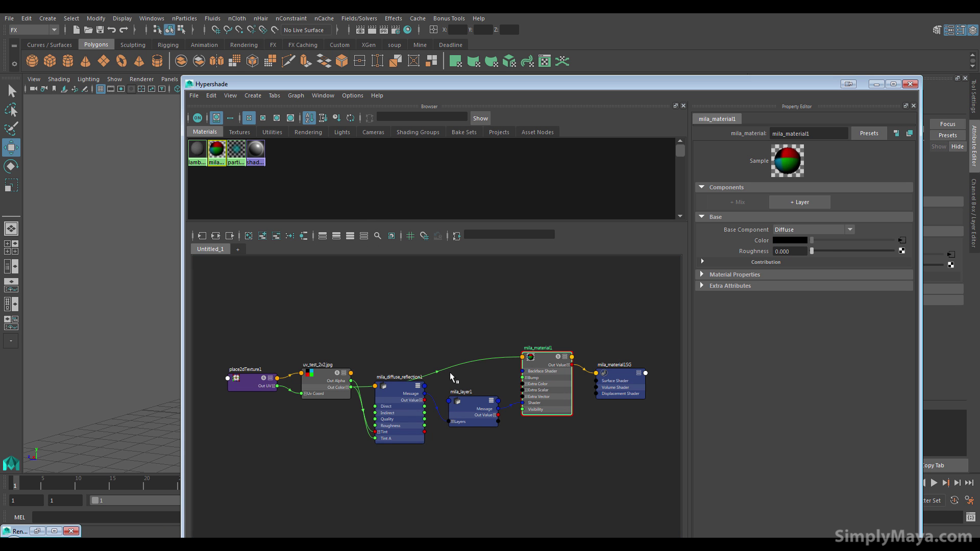
left_click_drag(546, 365, 551, 273)
left_click_drag(400, 383, 487, 461)
left_click_drag(325, 376, 313, 335)
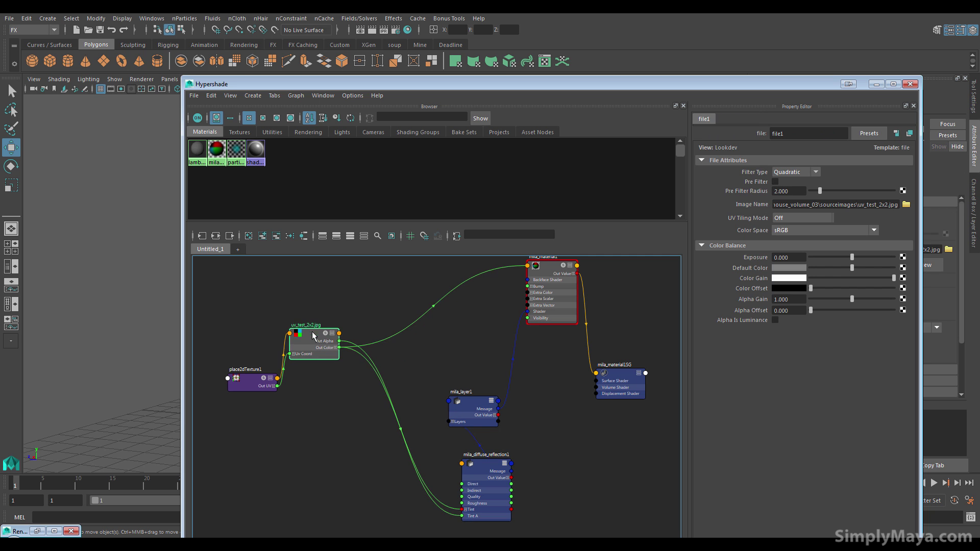
left_click(356, 352)
key("Delete")
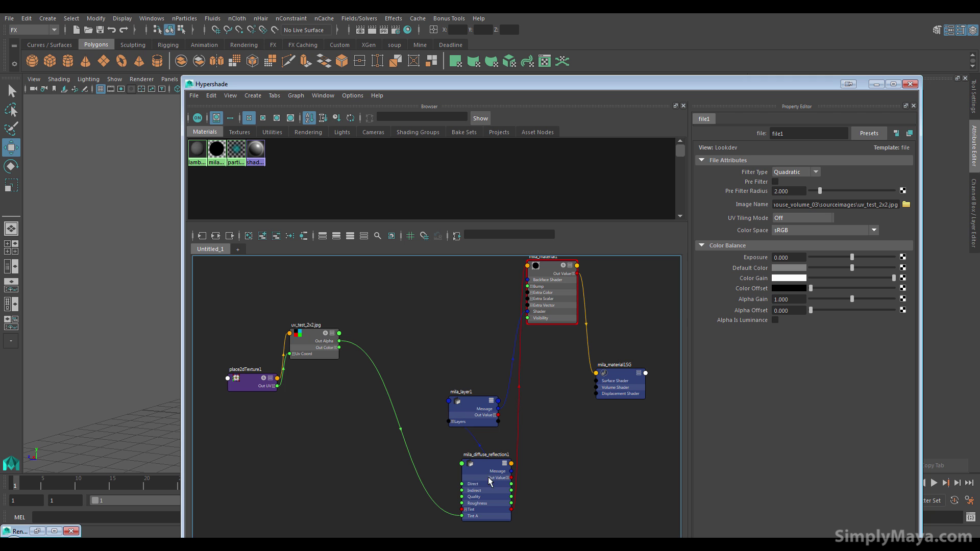
Create a gammaCorrect node between the texture and the diffuse Tint and mila_material1
key("Tab")
type("gam")
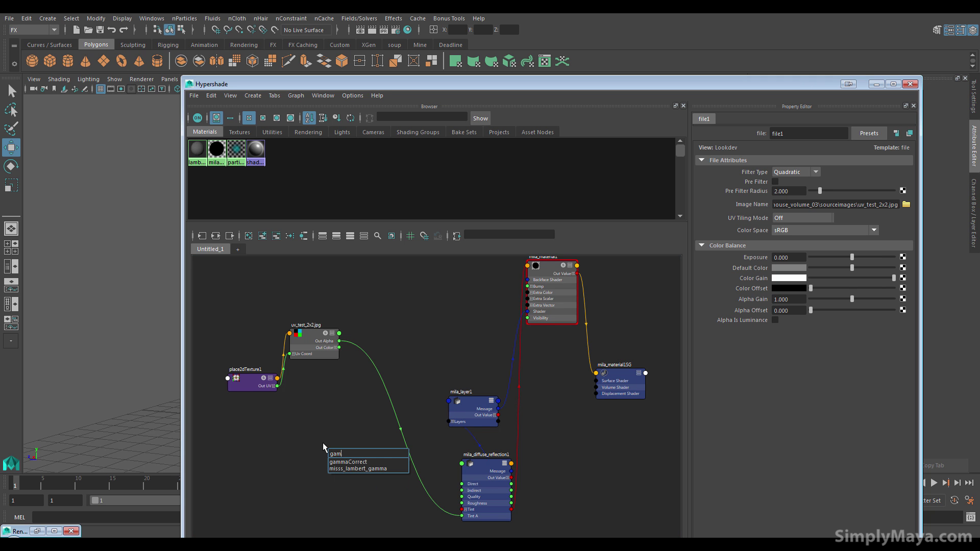
type("ma")
left_click(348, 462)
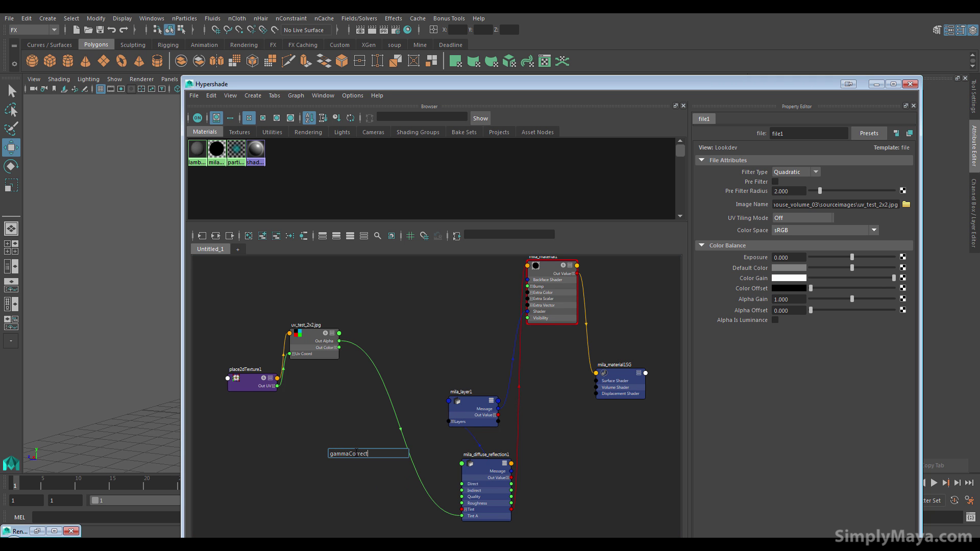
left_click(327, 451)
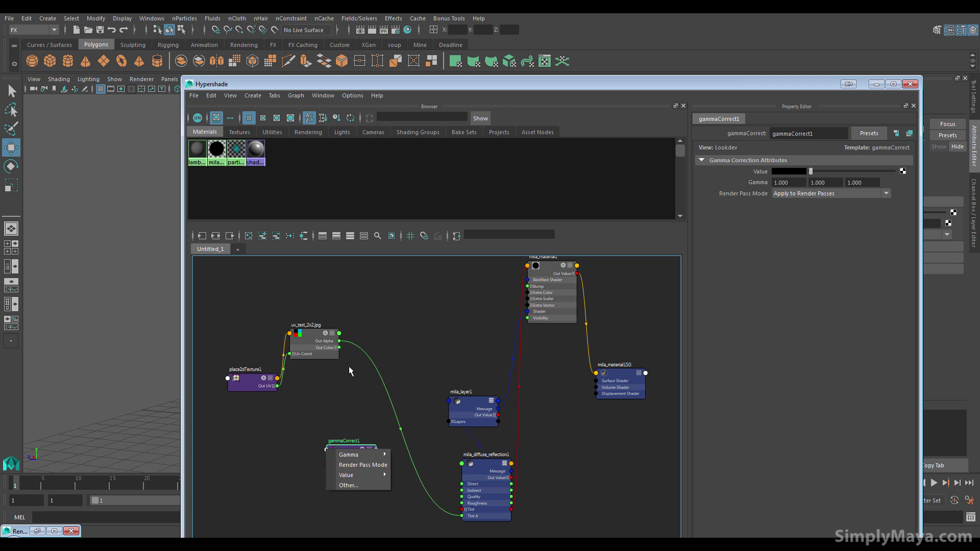
left_click_drag(338, 347, 326, 450)
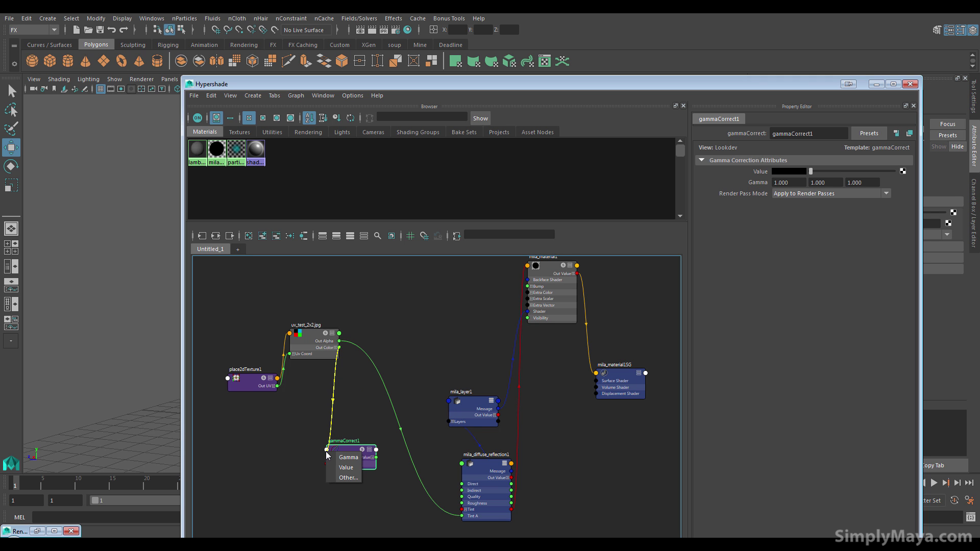
left_click(347, 467)
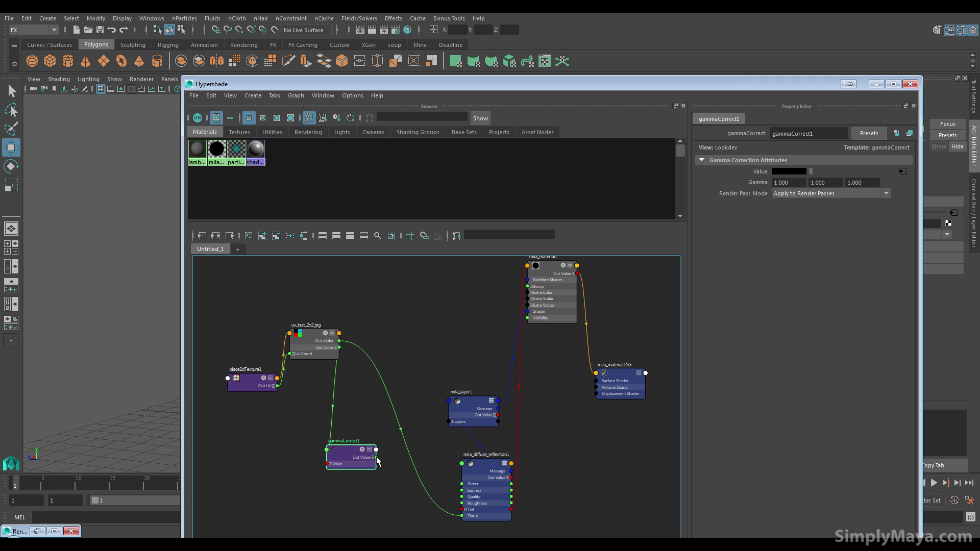
left_click_drag(376, 457, 462, 510)
middle_click_drag(348, 456, 551, 291)
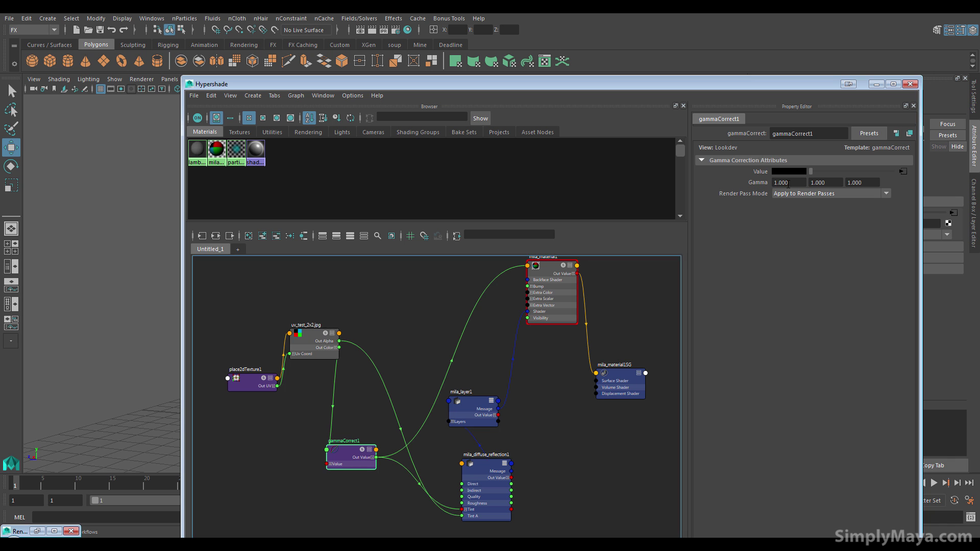
Set gammaCorrect1's three gamma values to 0.454, tidy the graph and close Hypershade
double_click(788, 183)
type(".454")
key("Tab")
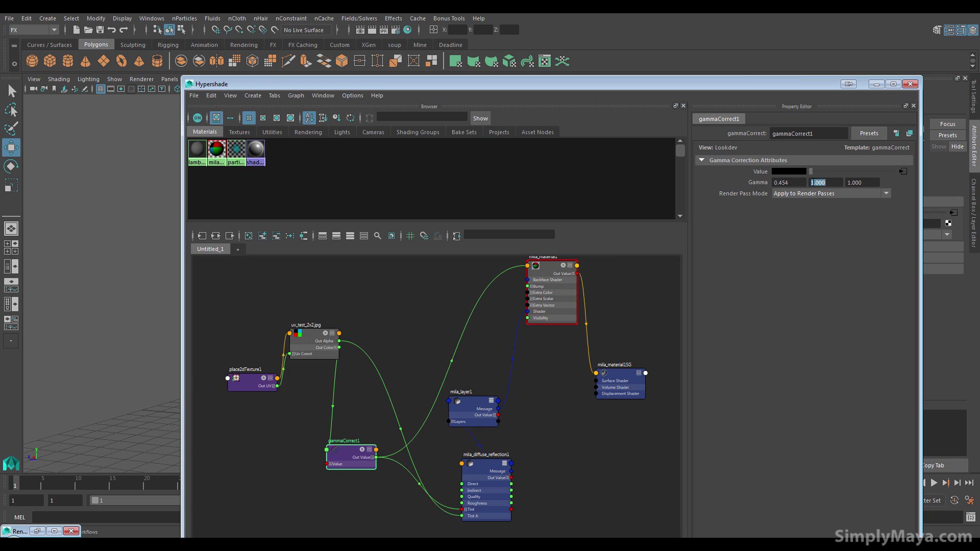
type(".454")
double_click(853, 183)
type(".454")
left_click_drag(321, 343, 298, 326)
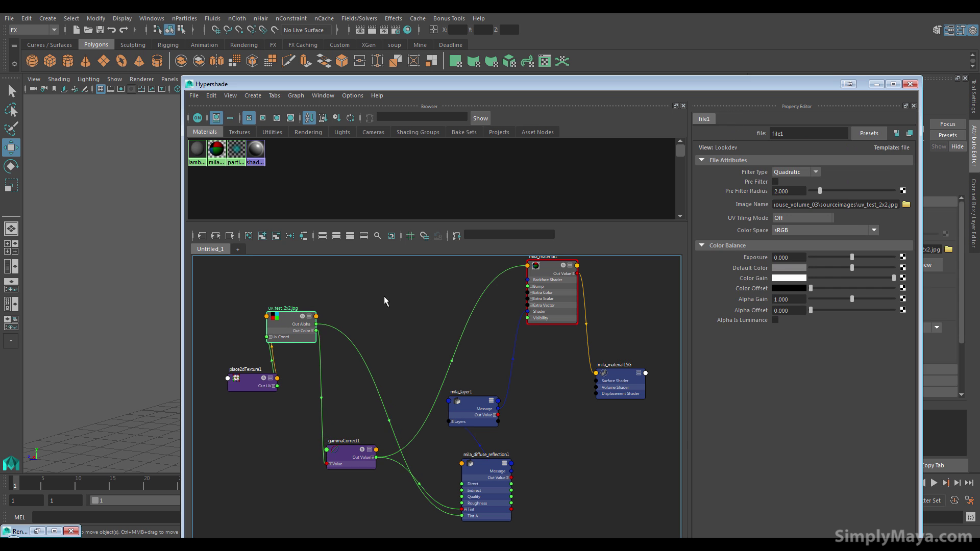
left_click_drag(347, 456, 351, 406)
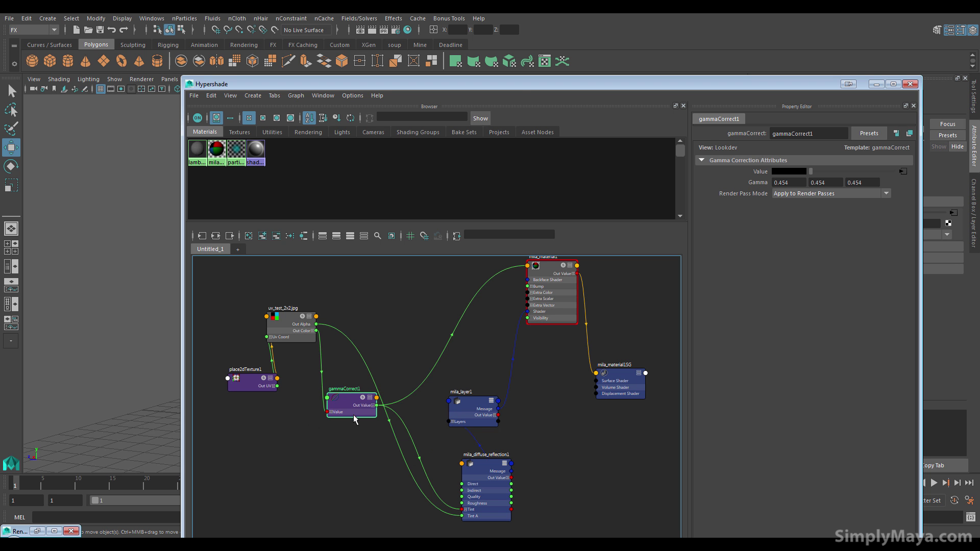
left_click_drag(511, 84, 436, 89)
left_click(834, 89)
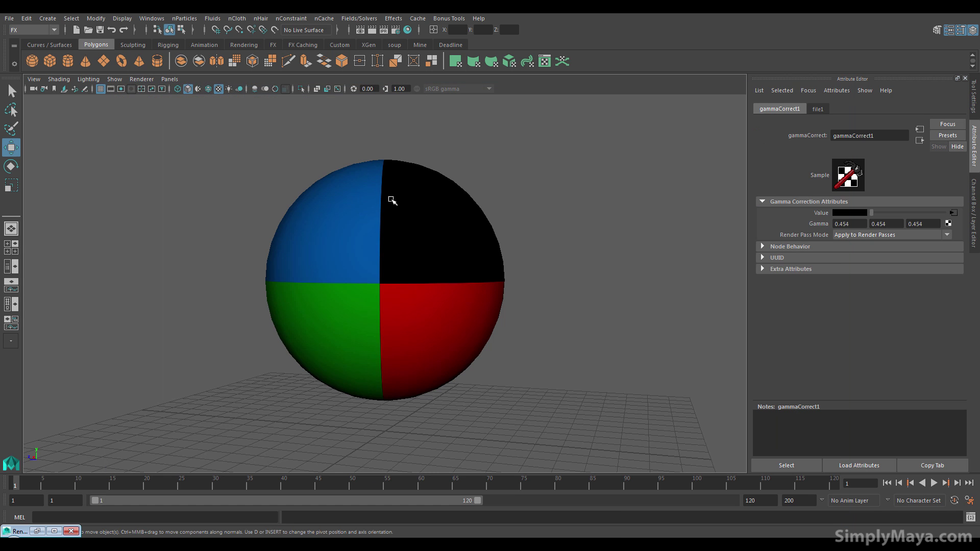
Assign mia_exposure_simple as the persp camera's mental ray lens shader, with gamma 2.2
left_click(37, 92)
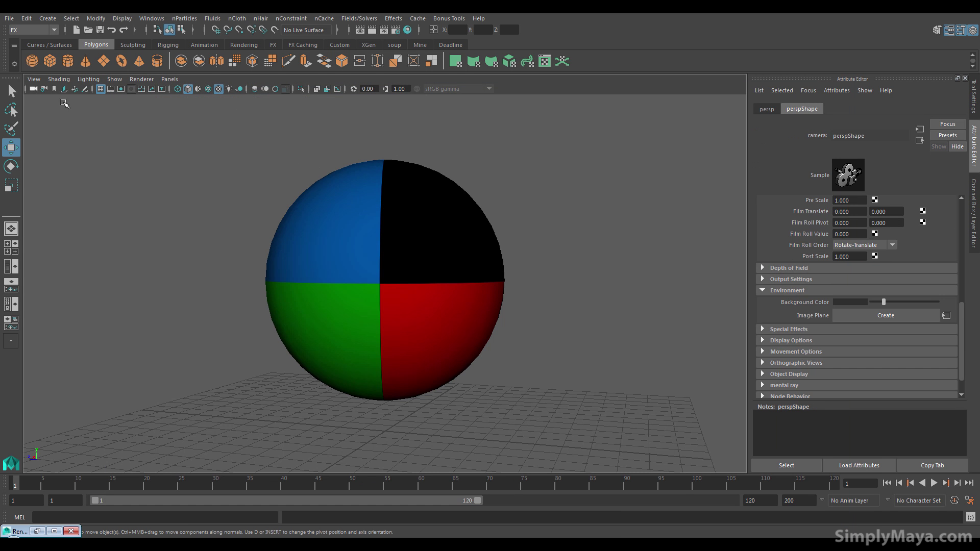
left_click(819, 331)
left_click(794, 358)
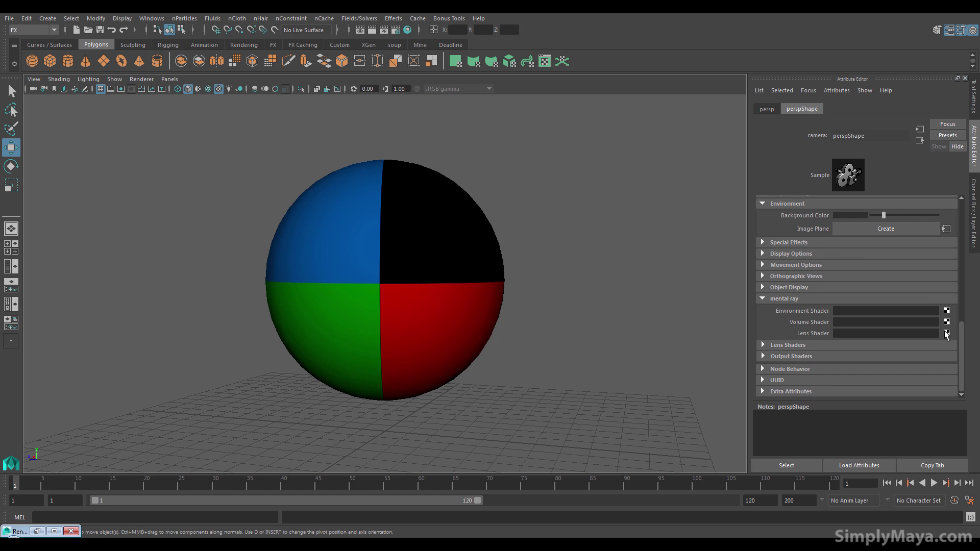
left_click(947, 334)
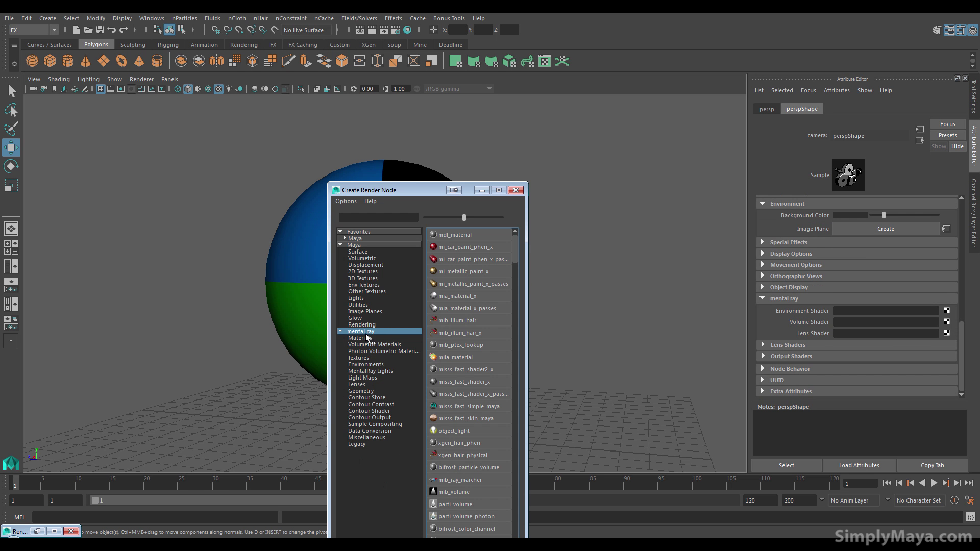
left_click(365, 384)
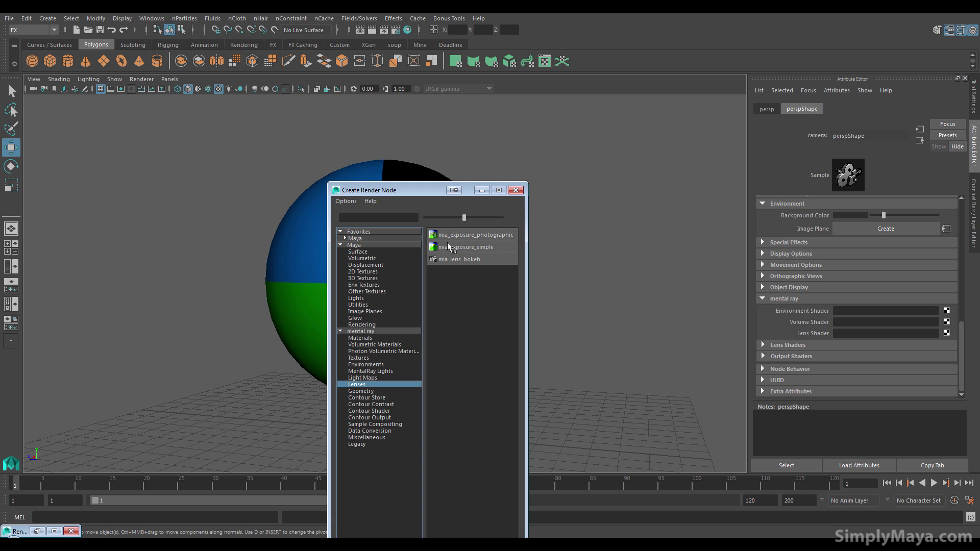
left_click(472, 247)
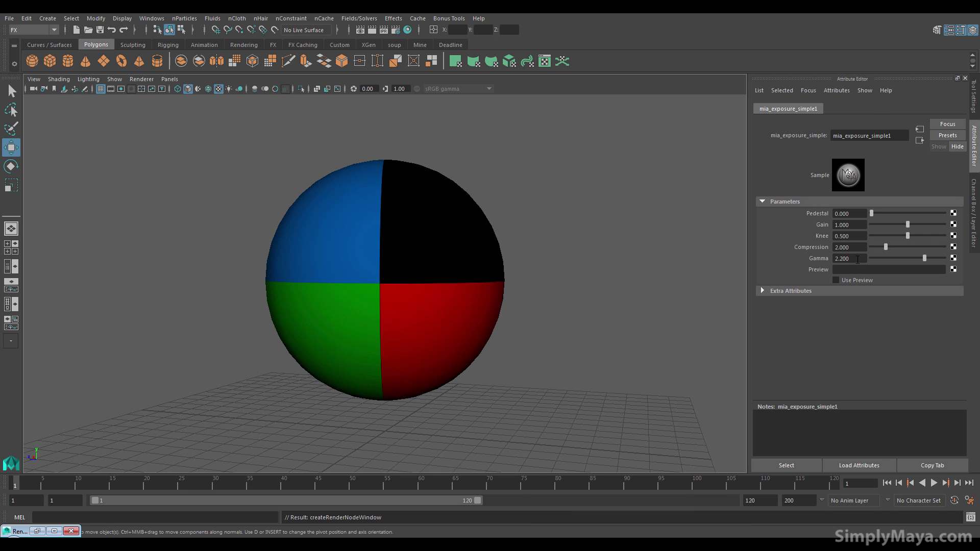
double_click(836, 259)
Re-render the sphere and compare it under sRGB gamma and Raw view transforms
left_click(360, 29)
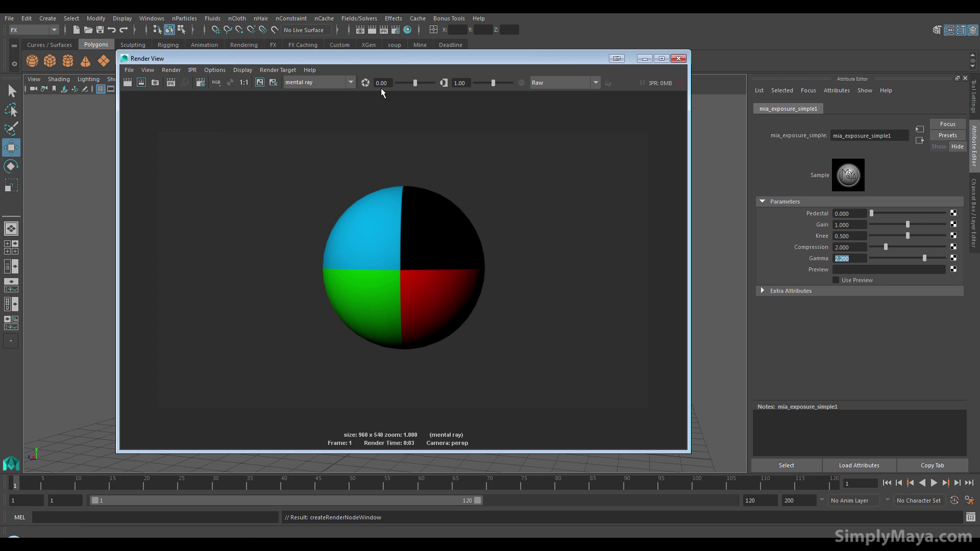
left_click(127, 82)
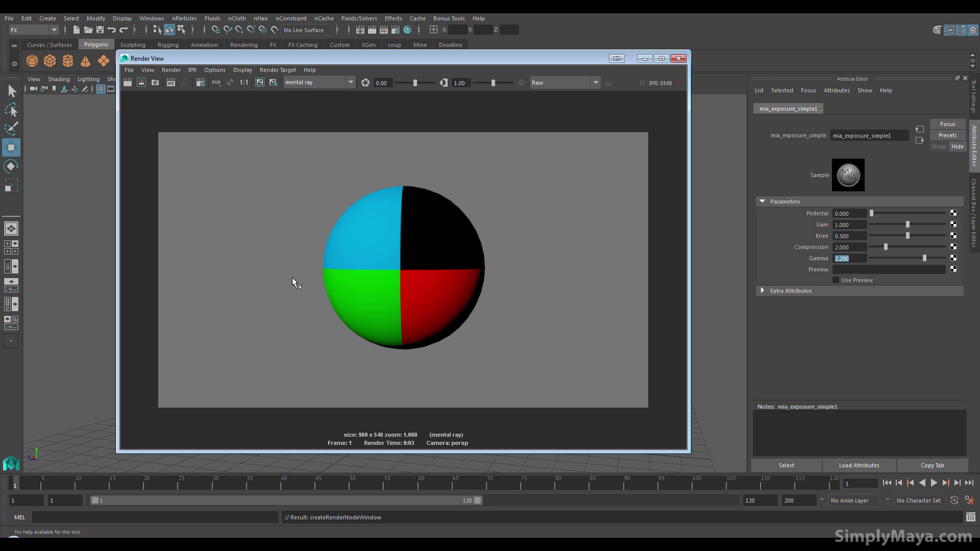
left_click(560, 80)
left_click(547, 167)
left_click(565, 82)
left_click(556, 137)
left_click(567, 81)
left_click(547, 142)
left_click_drag(407, 63, 495, 109)
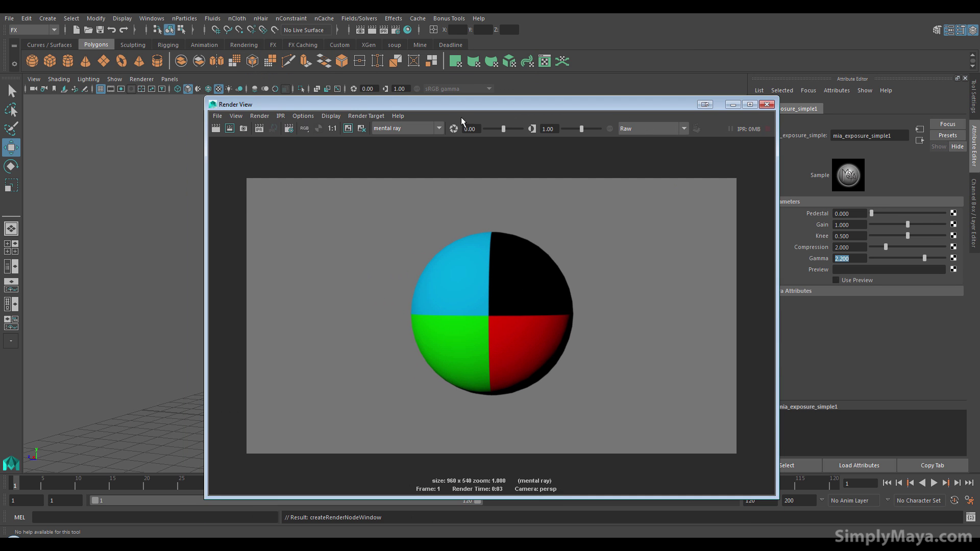
left_click_drag(416, 104, 371, 66)
Save the rendered image as JPEG under the name test_save_01.jpg
left_click(172, 78)
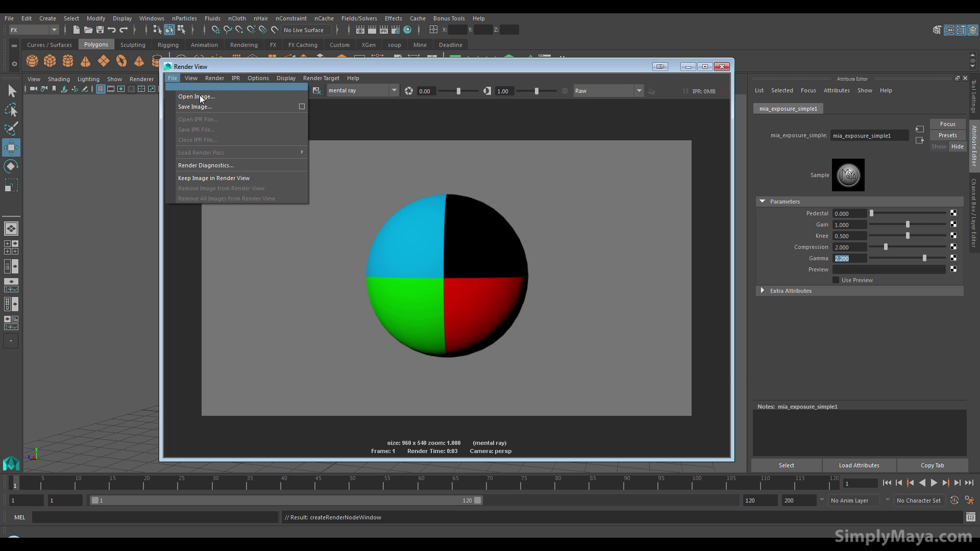
left_click(196, 106)
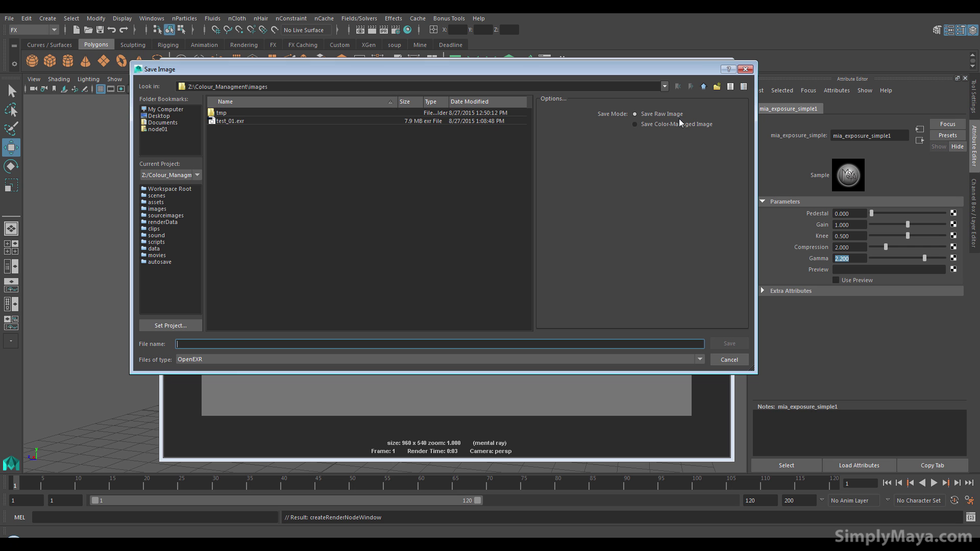
left_click(237, 357)
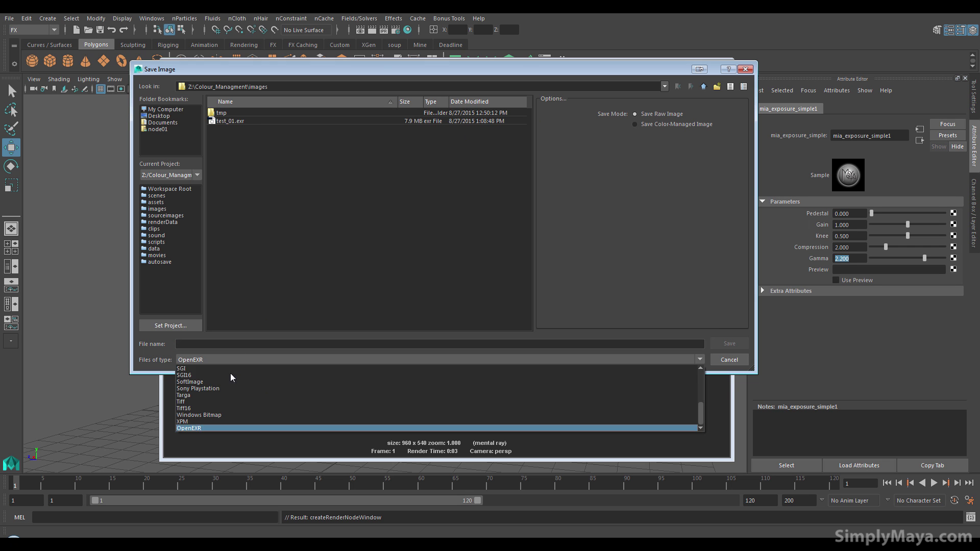
scroll(222, 396, "up", 1)
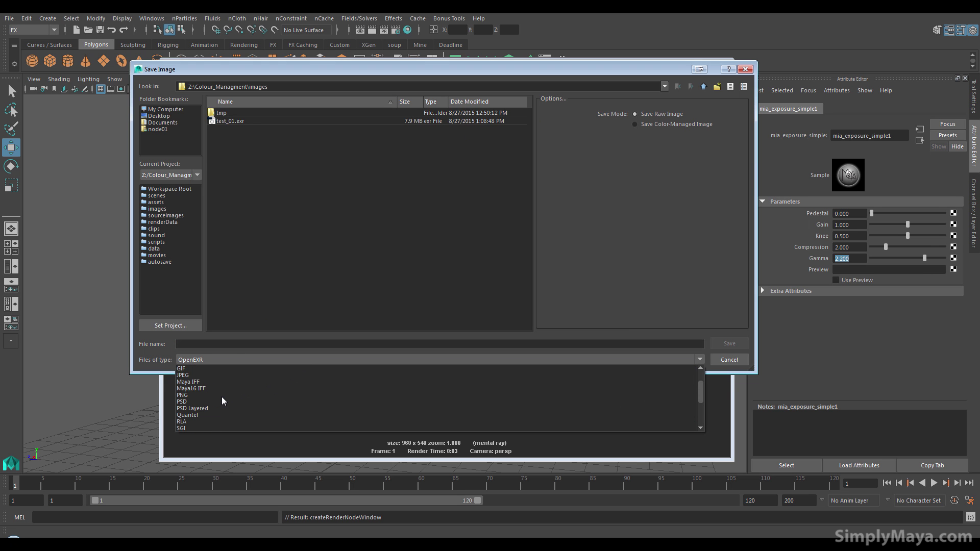
left_click(215, 373)
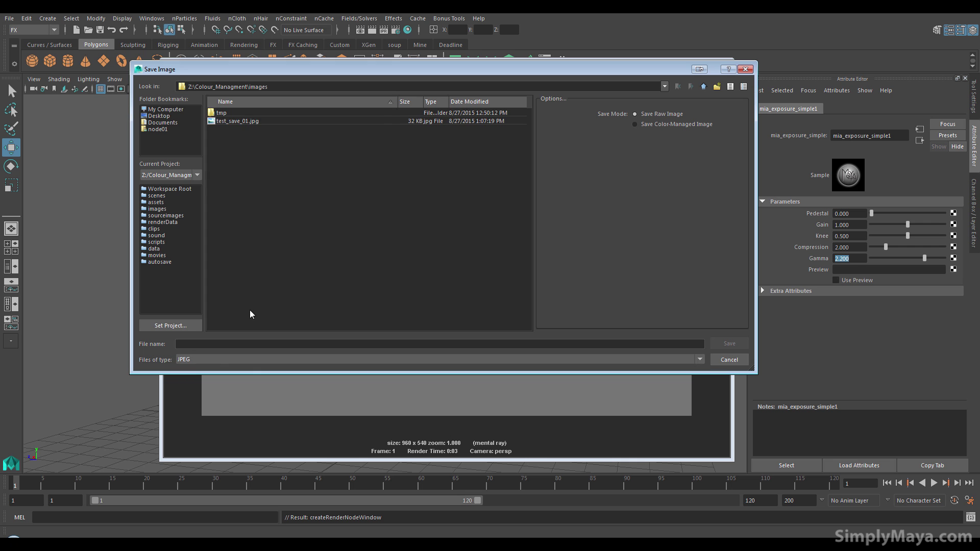
left_click(258, 122)
left_click(207, 344)
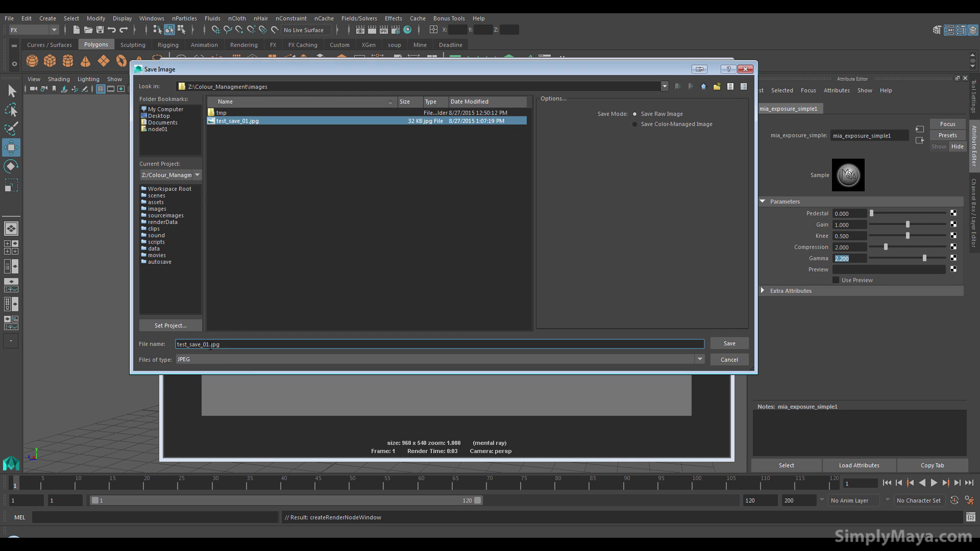
key("Return")
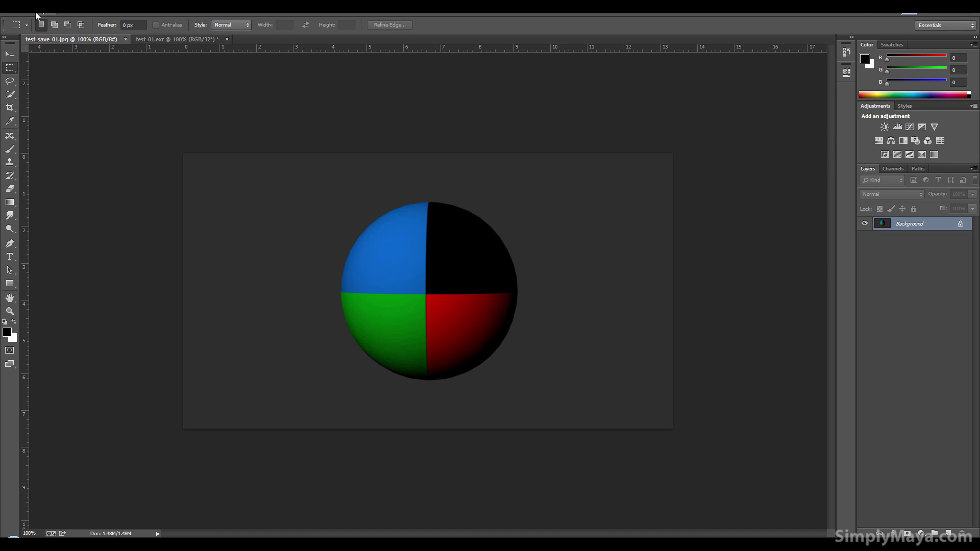
left_click(37, 15)
left_click(39, 29)
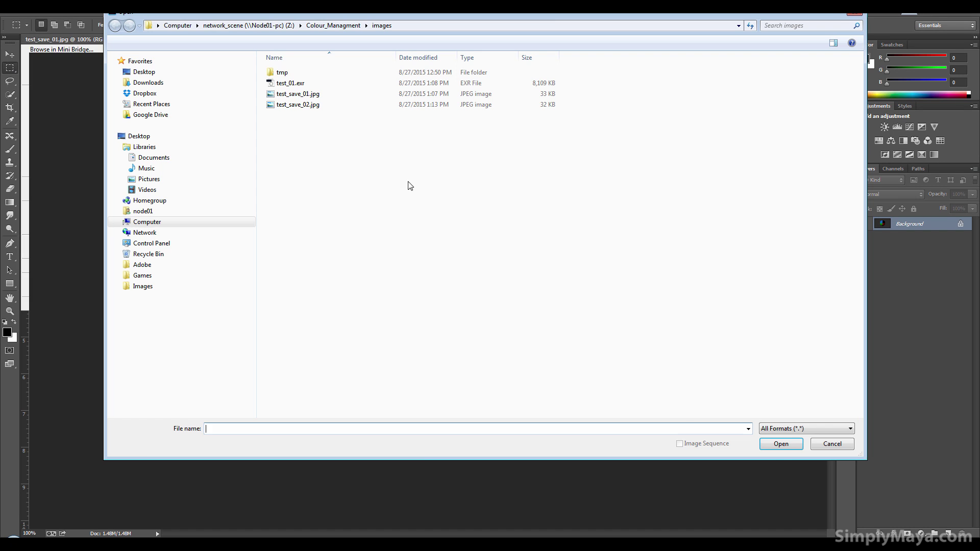
key("Escape")
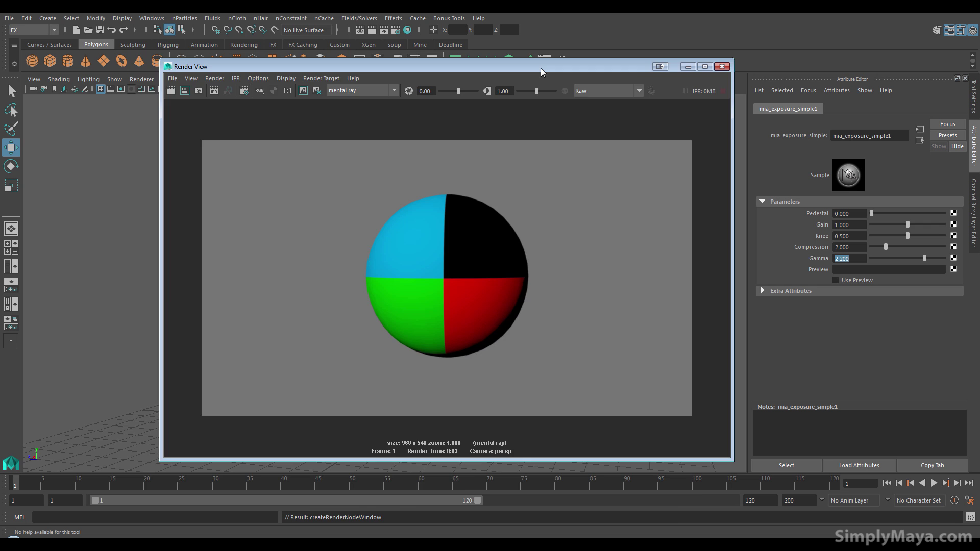
Drag the Render View window around to uncover the sphere in the viewport
left_click_drag(541, 68, 515, 48)
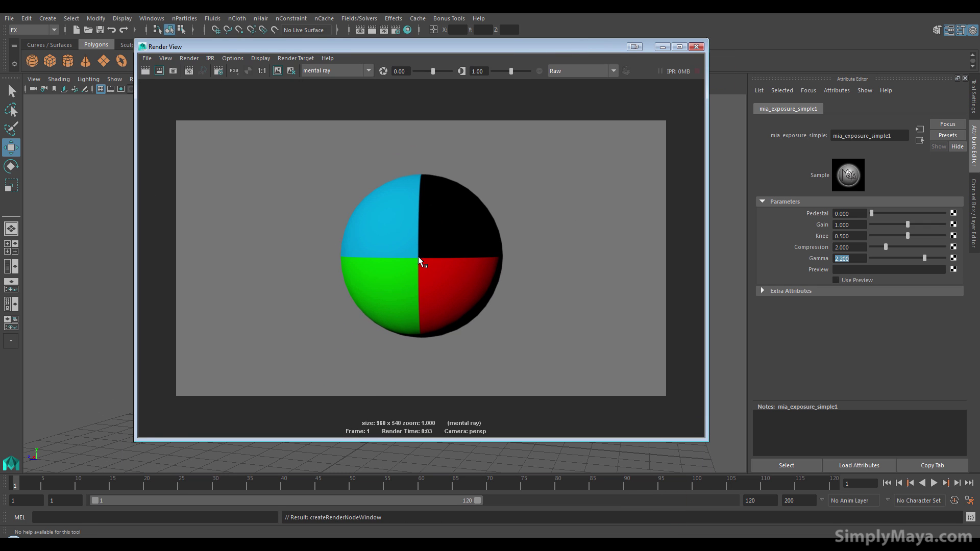
left_click_drag(527, 45, 450, 191)
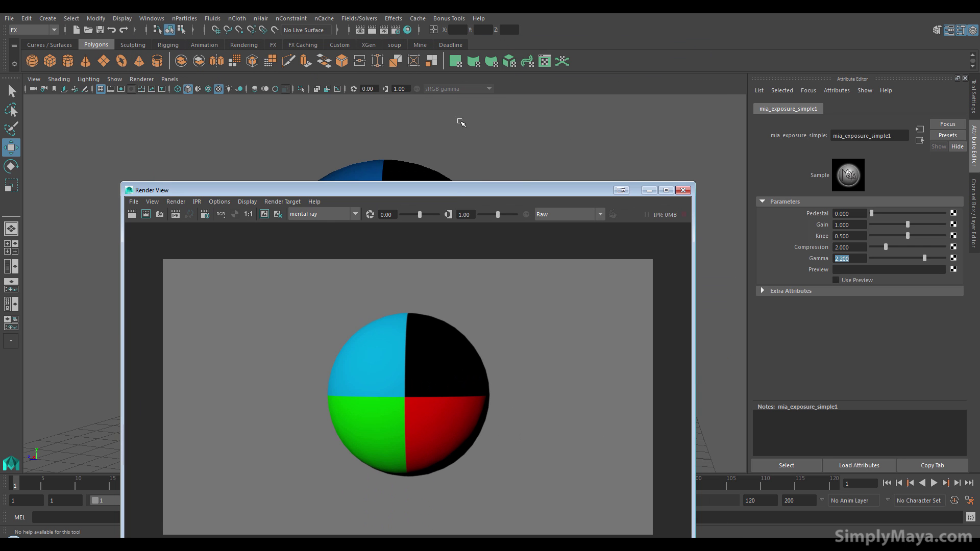
left_click_drag(384, 194, 370, 124)
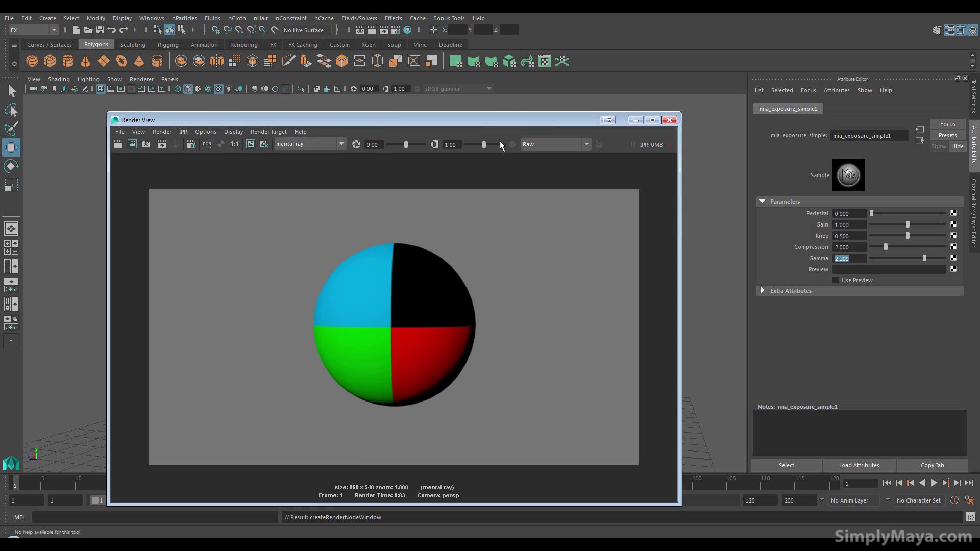
left_click_drag(498, 130, 514, 88)
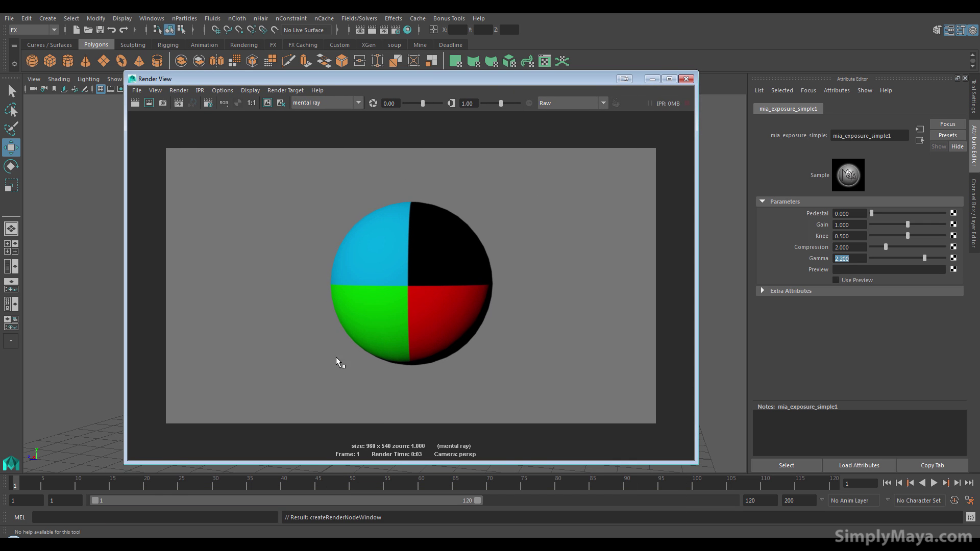
Break the persp camera's Lens Shader connection to mia_exposure_simple1, then restore Render View
left_click(653, 80)
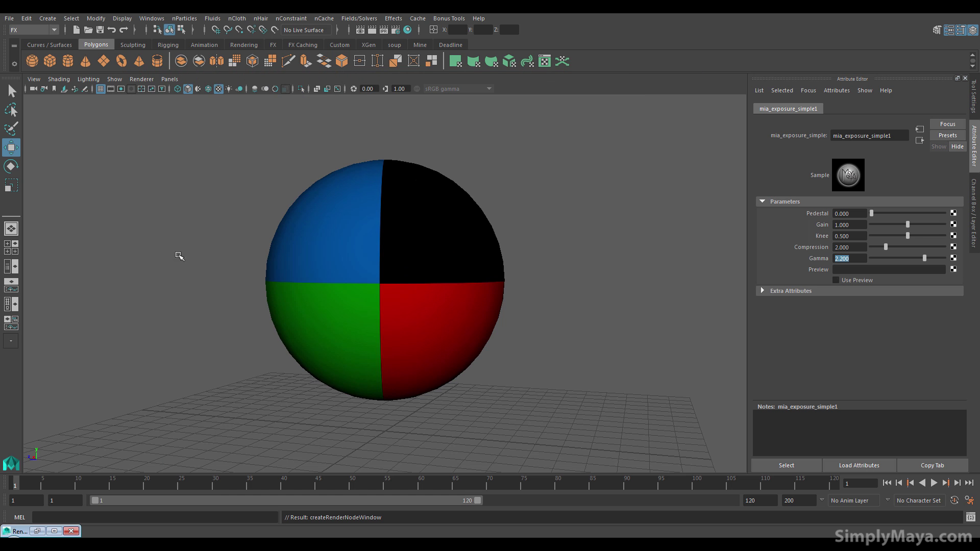
left_click(33, 89)
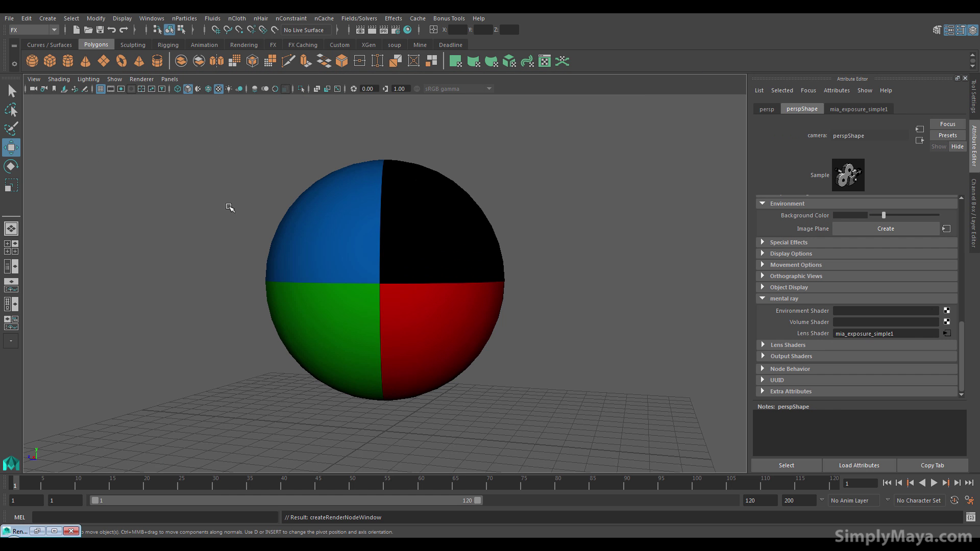
right_click(814, 335)
left_click(837, 350)
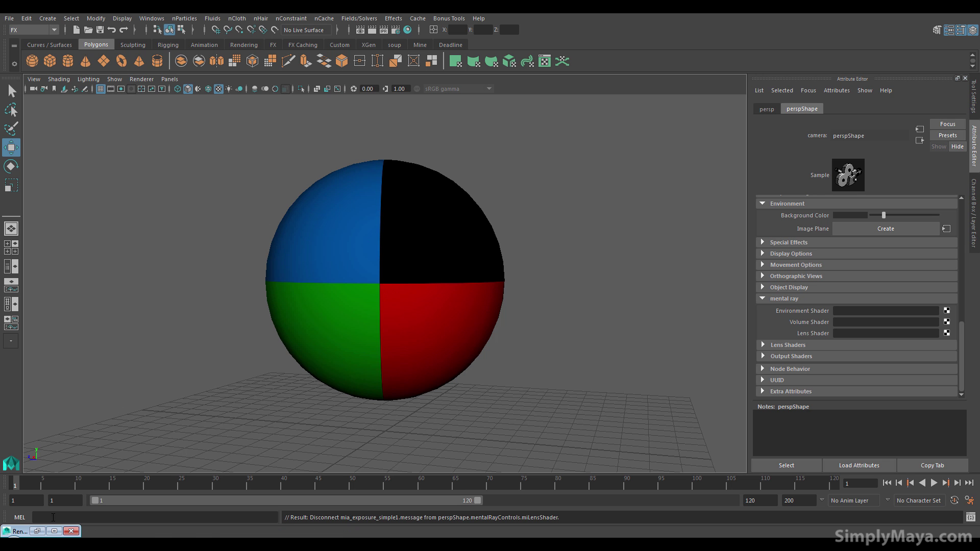
left_click(38, 532)
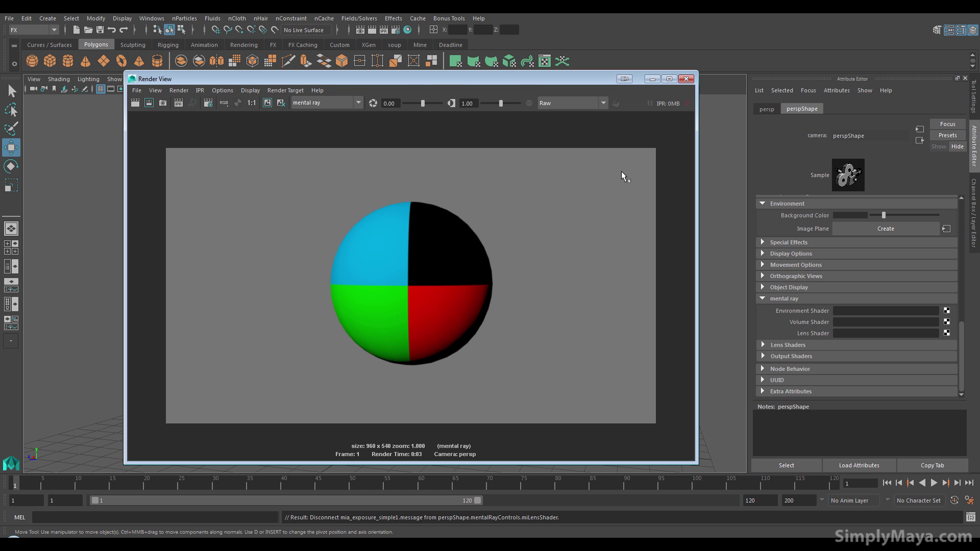
Check the Render Settings, then enable Color Management in the Preferences window
left_click(652, 79)
left_click(396, 30)
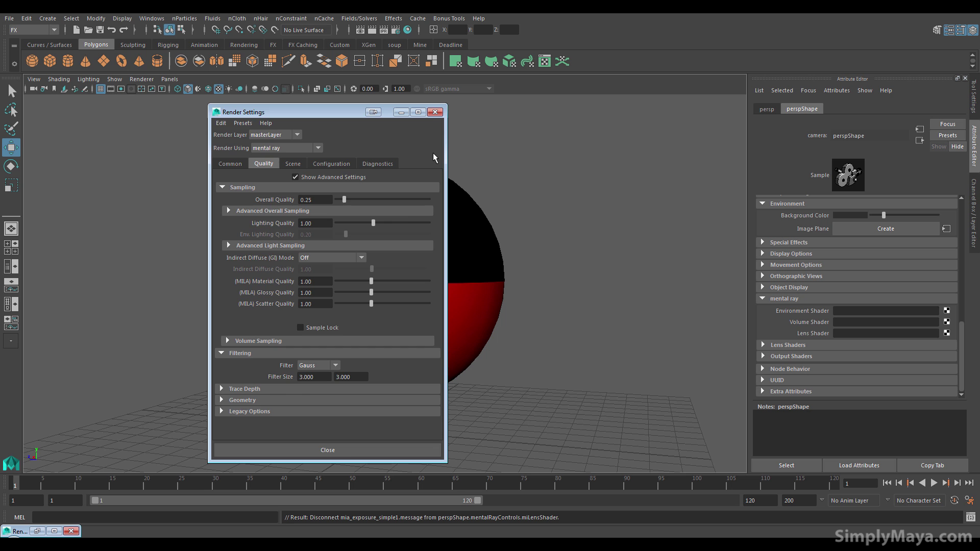
left_click(434, 112)
left_click(147, 19)
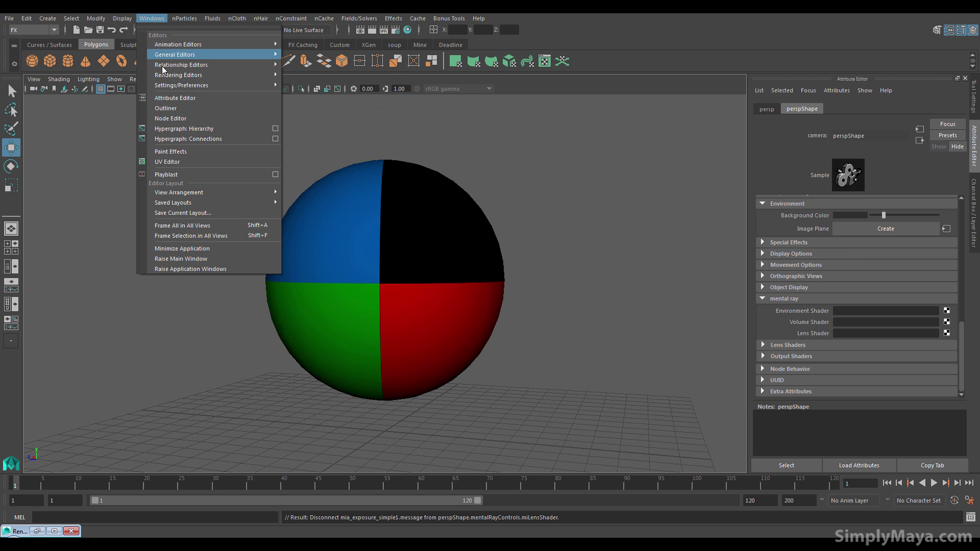
mouse_move(173, 85)
left_click(311, 95)
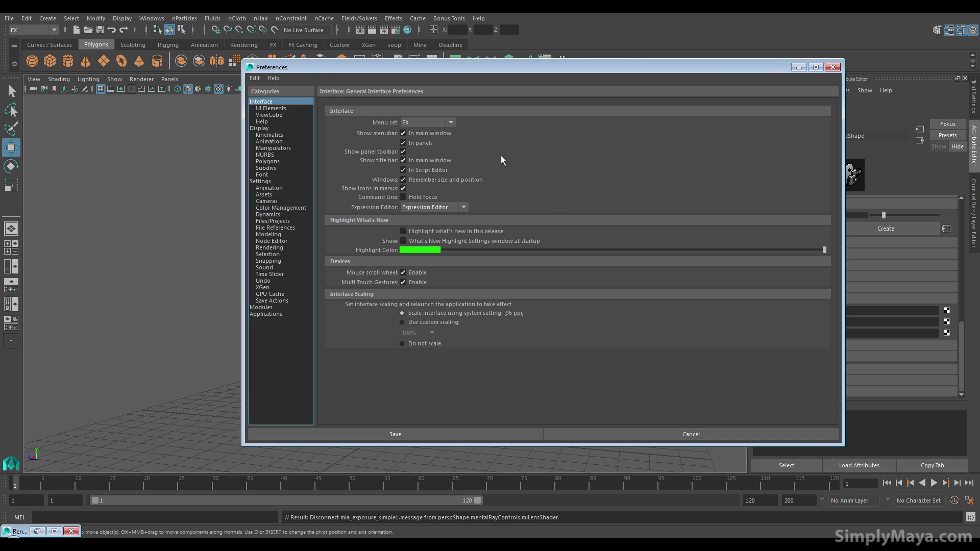
left_click(280, 208)
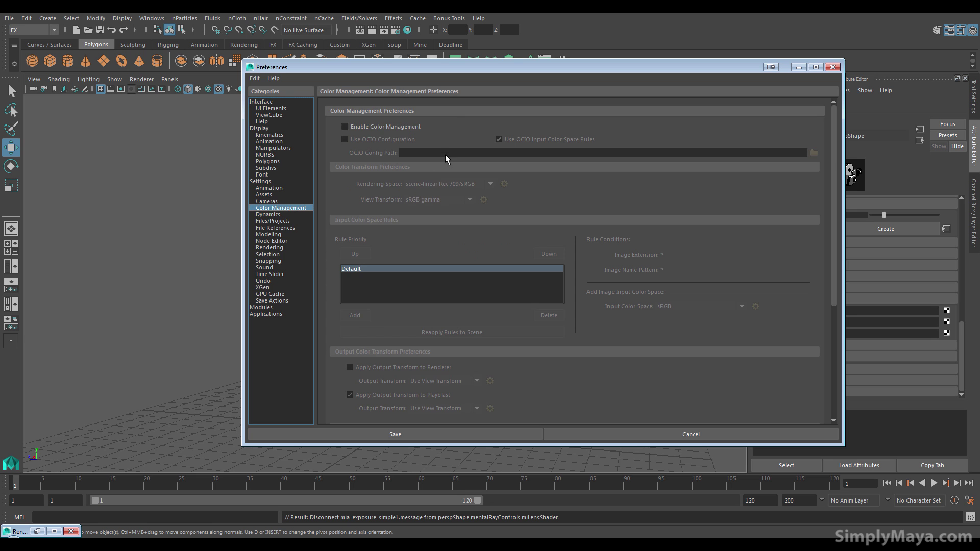
left_click(372, 126)
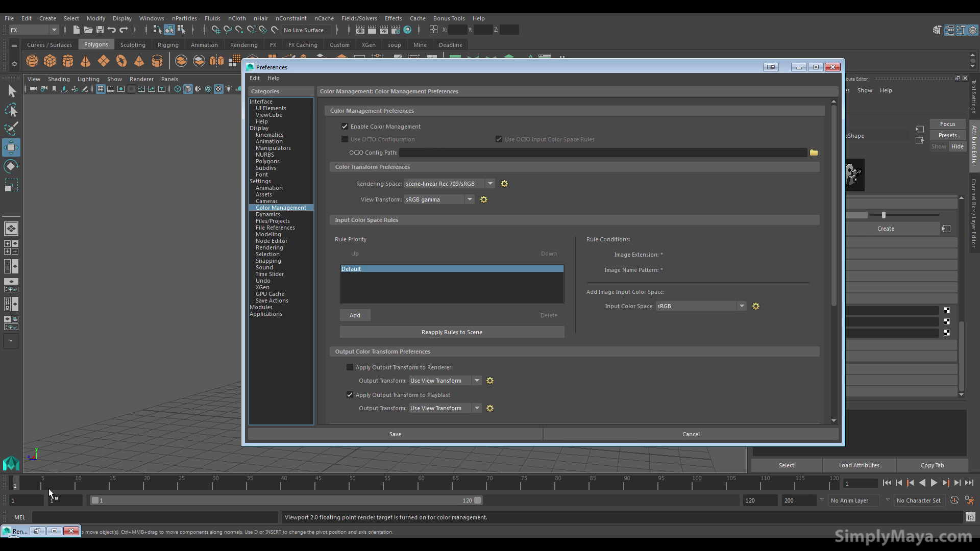
Inspect the Render View's Save Image options, then return to the Color Management preferences
left_click(37, 532)
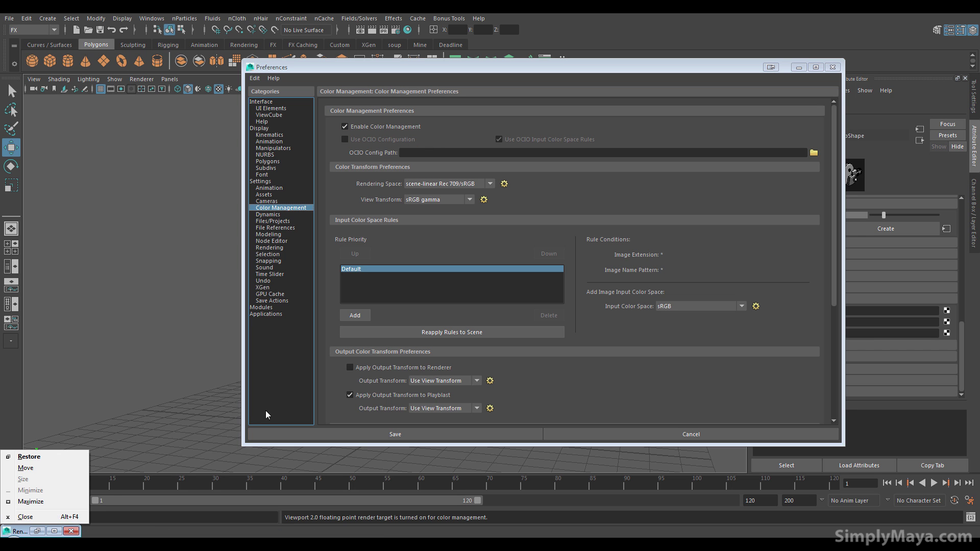
left_click(36, 532)
left_click(37, 532)
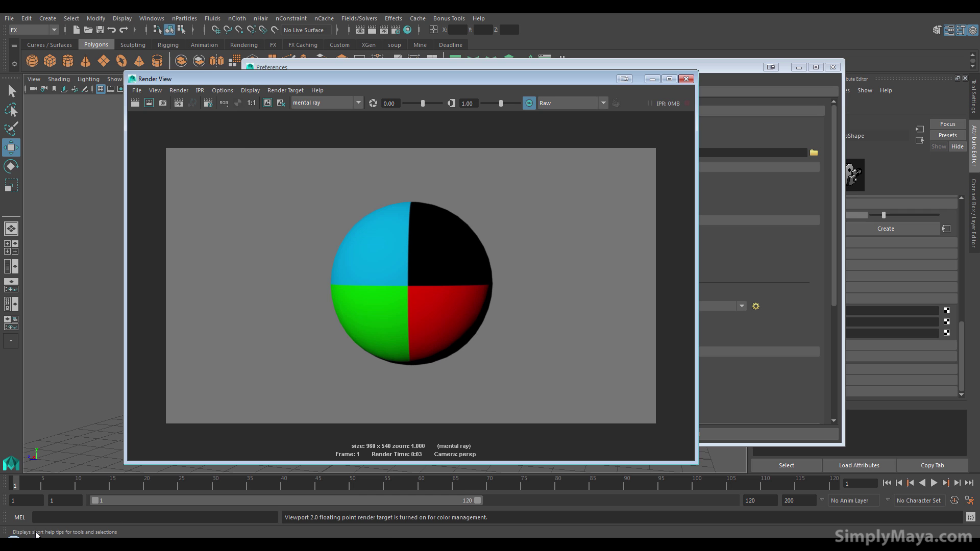
left_click(649, 79)
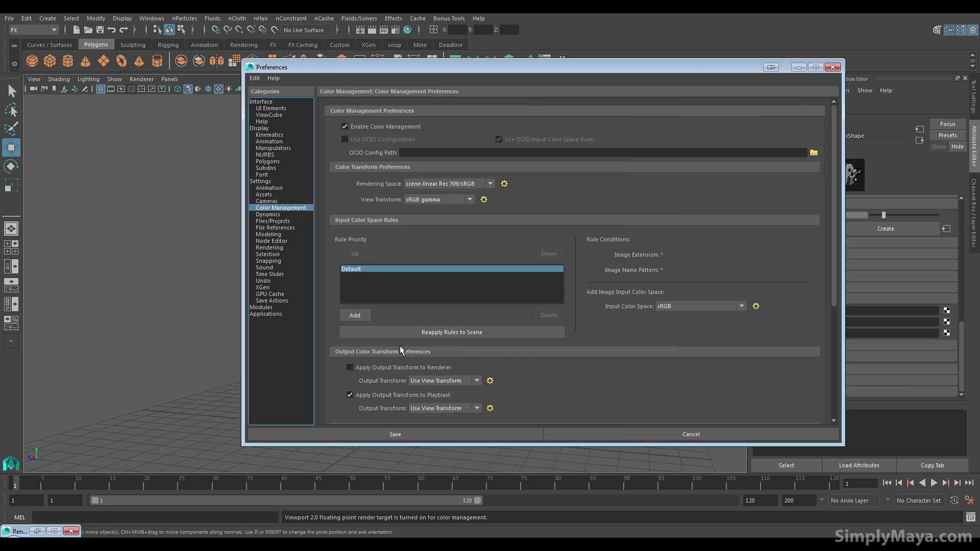
left_click(350, 368)
left_click(37, 532)
left_click(137, 90)
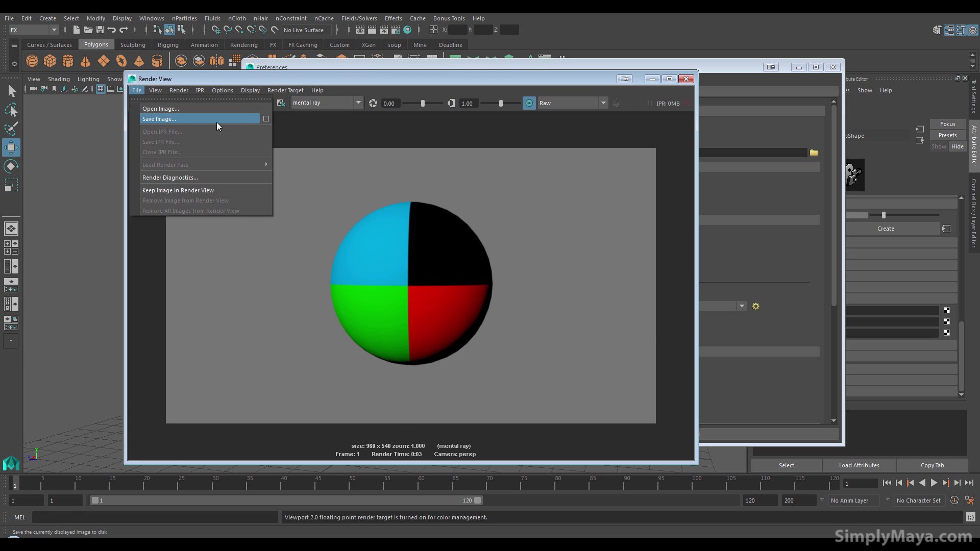
left_click(266, 119)
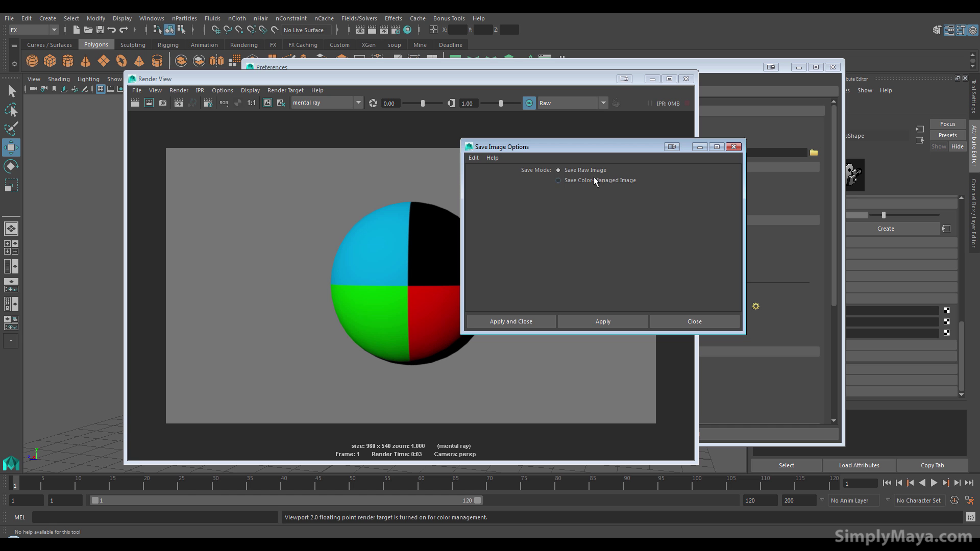
left_click(682, 320)
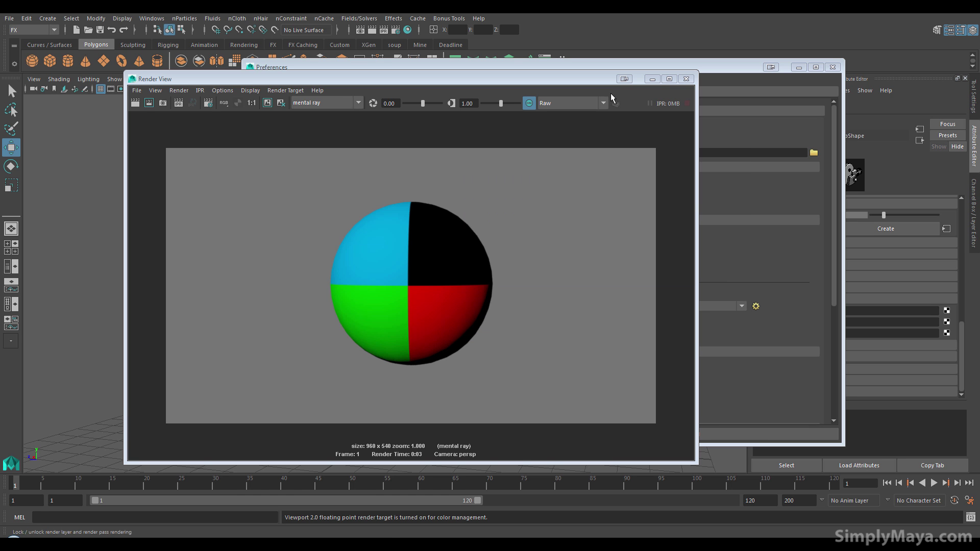
left_click(664, 69)
left_click_drag(656, 72, 509, 85)
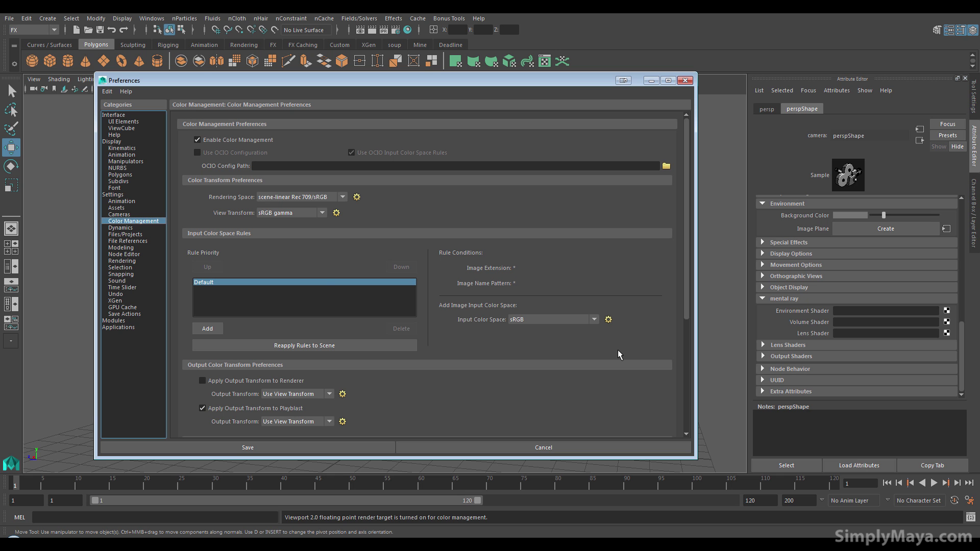
left_click(275, 214)
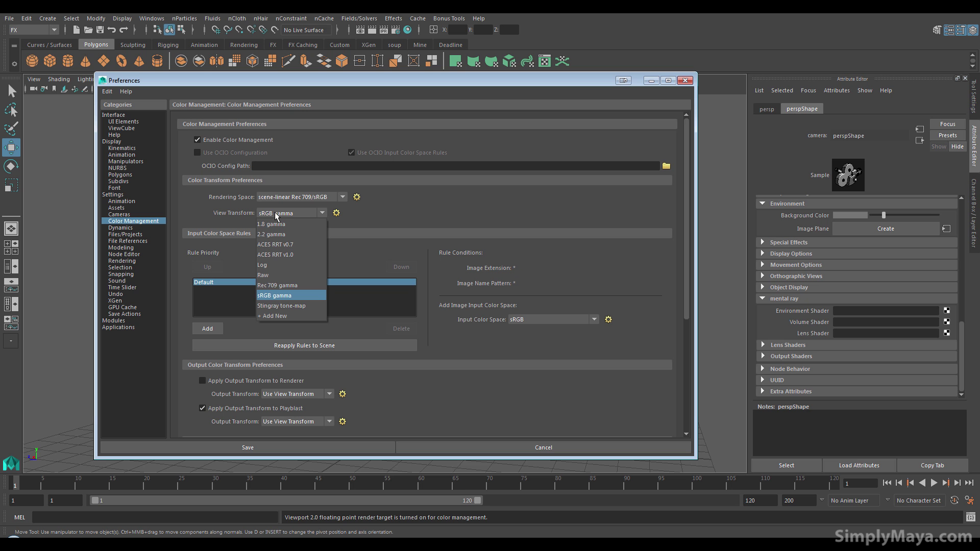
left_click(275, 212)
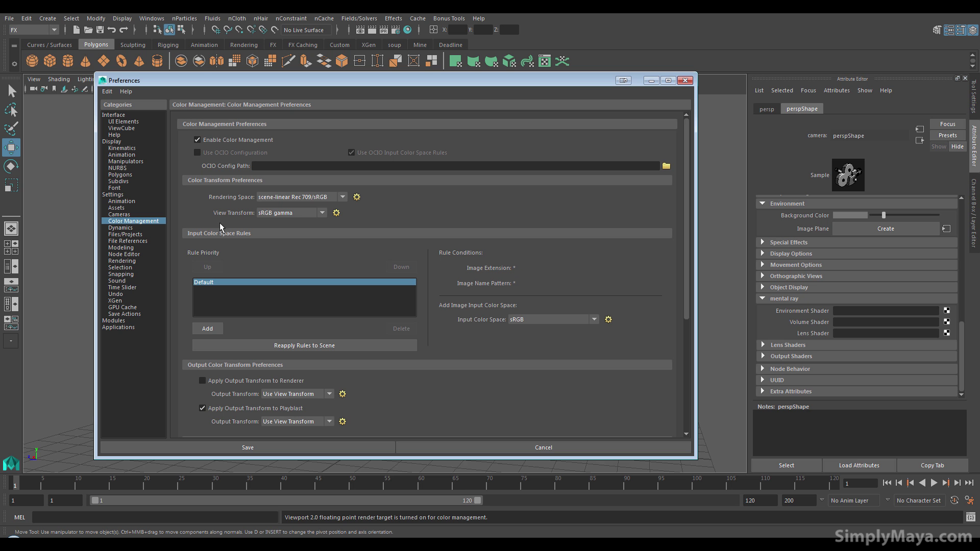